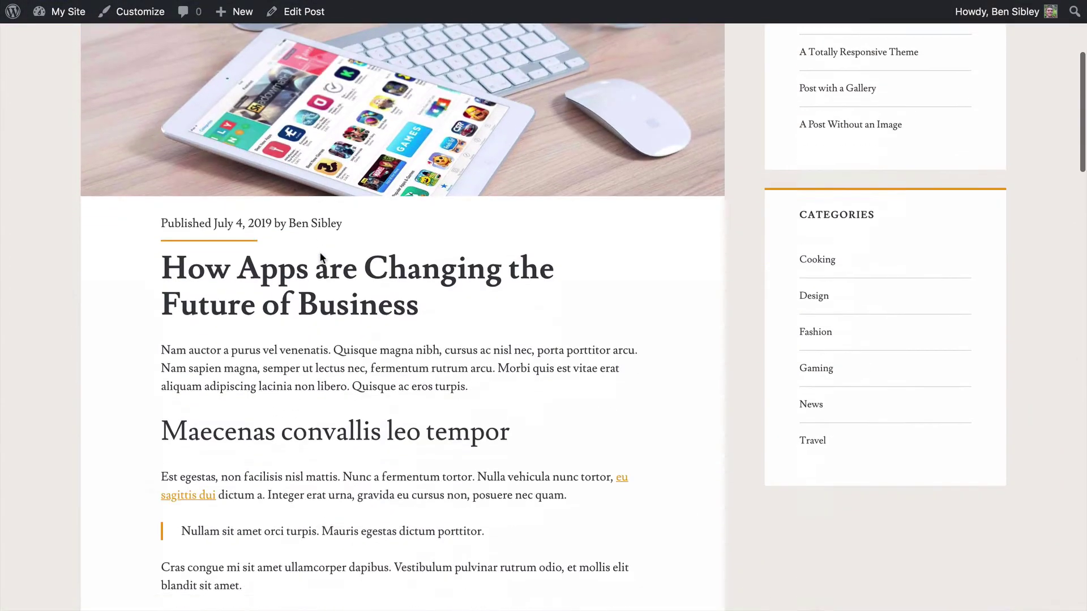
Scroll to the top of the live 'How Apps are Changing the Future of Business' post page
scroll(278, 252, up, 5)
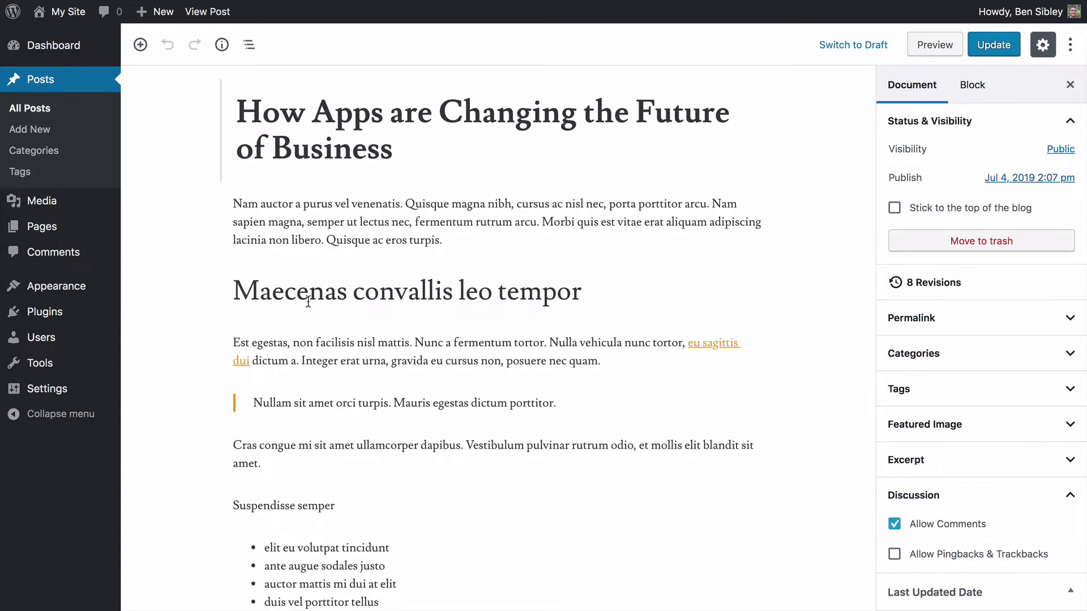
Add a paragraph reading 'Email me:' plus an e-mail address below the opening paragraph, selecting the address
scroll(418, 306, up, 1)
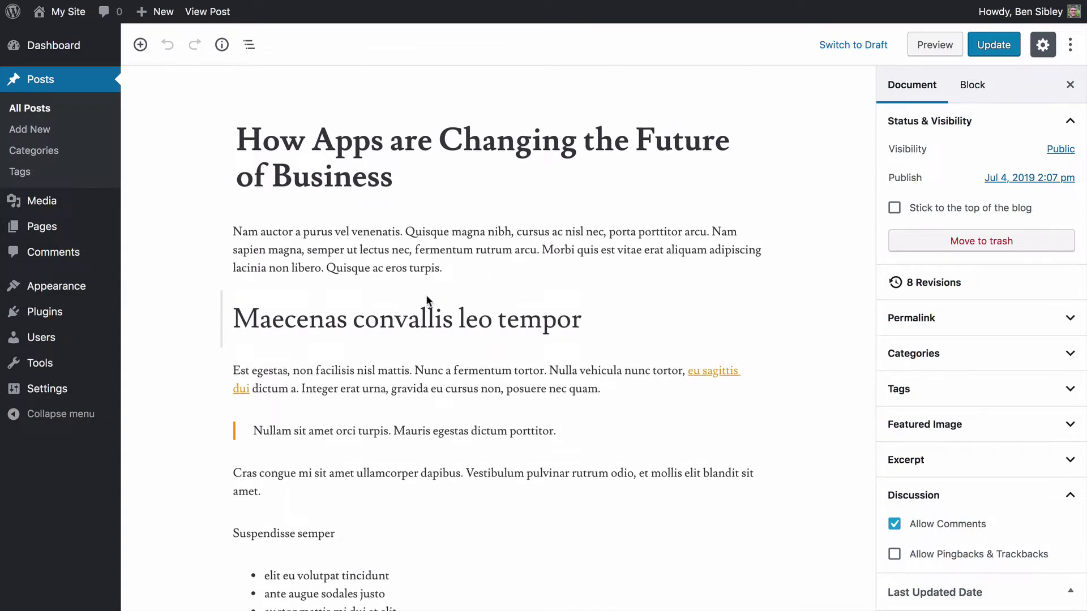
click(459, 268)
key(Return)
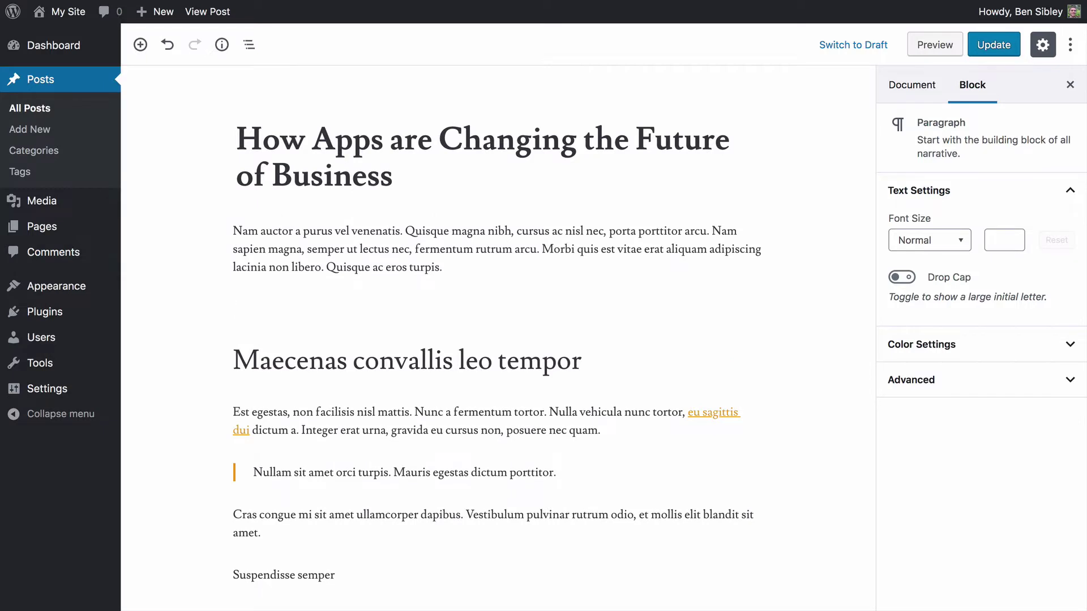
text(Email me: email@email.com)
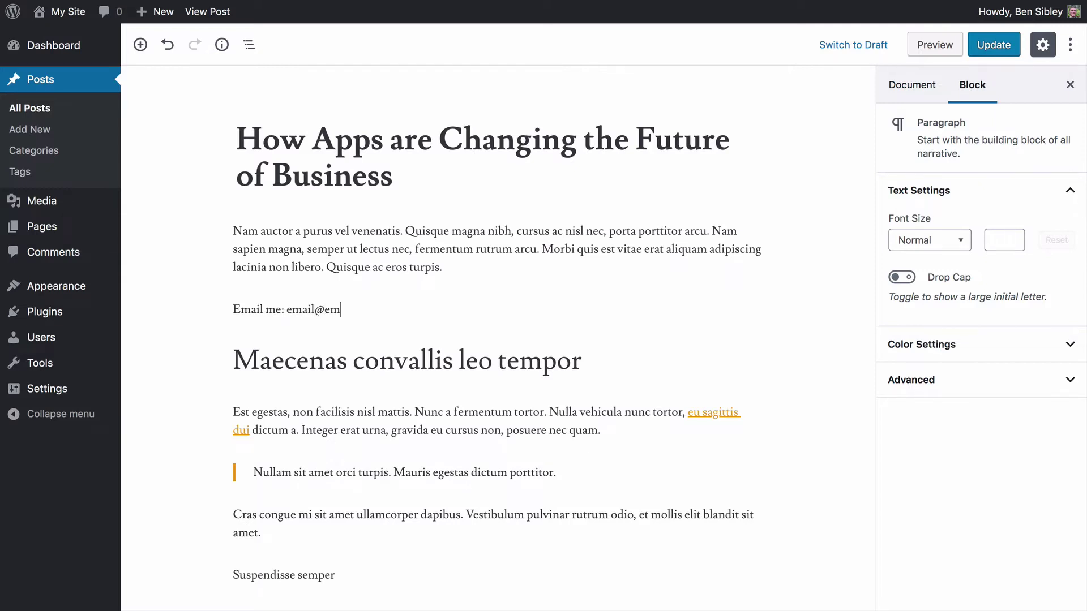
key(shift+Left)
key(shift+Left)
key(shift+Left)
key(shift+Left)
key(shift+Left)
key(shift+Left)
key(shift+Left)
key(shift+Left)
key(shift+Left)
key(shift+Left)
key(shift+Left)
key(shift+Left)
key(shift+Left)
key(shift+Left)
key(shift+Left)
key(super+c)
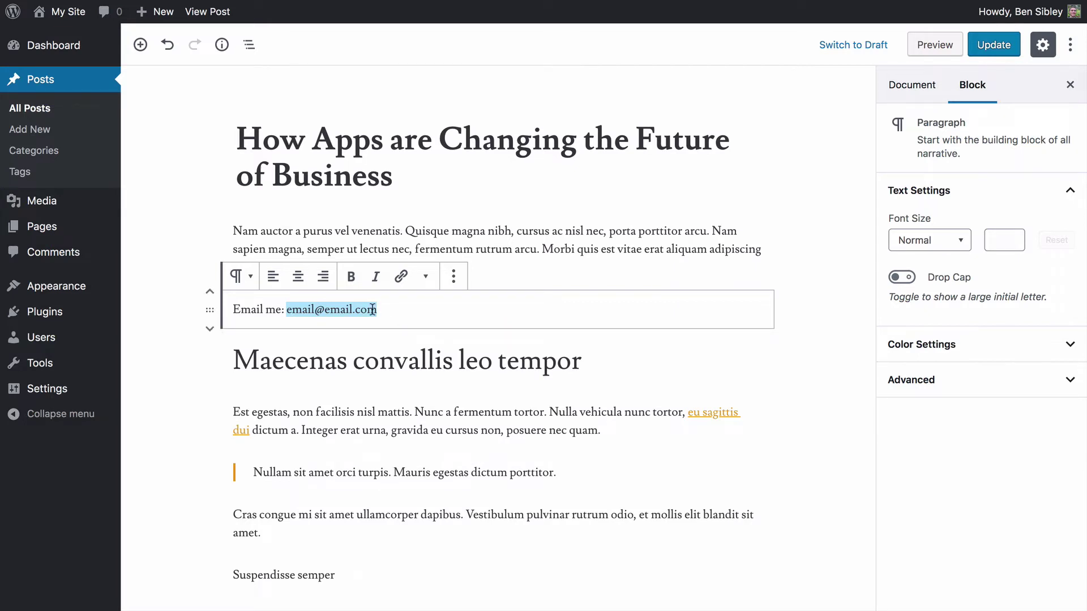
click(401, 278)
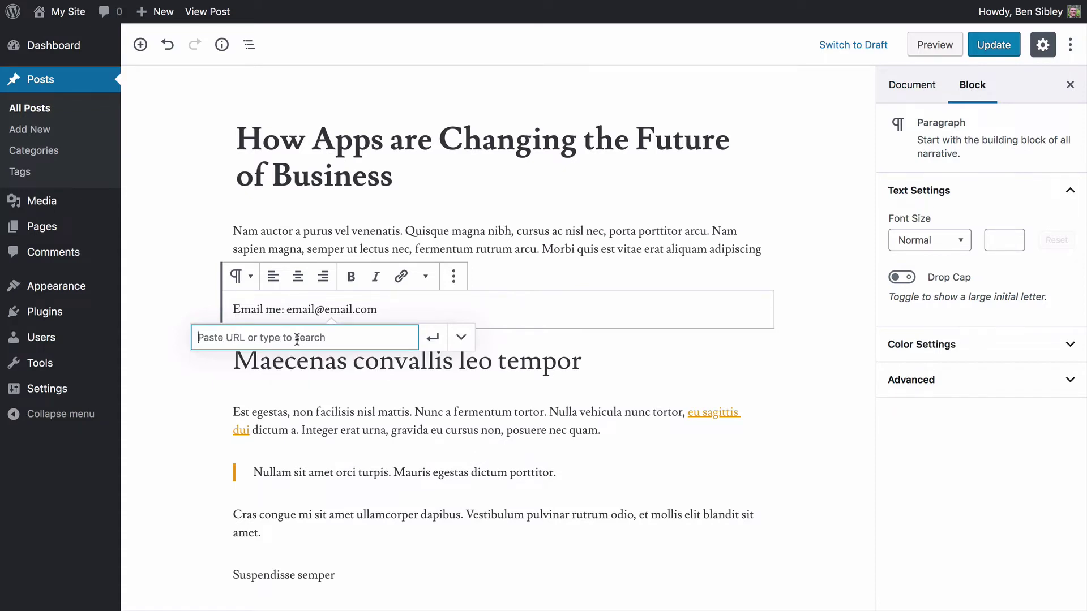
text(http:)
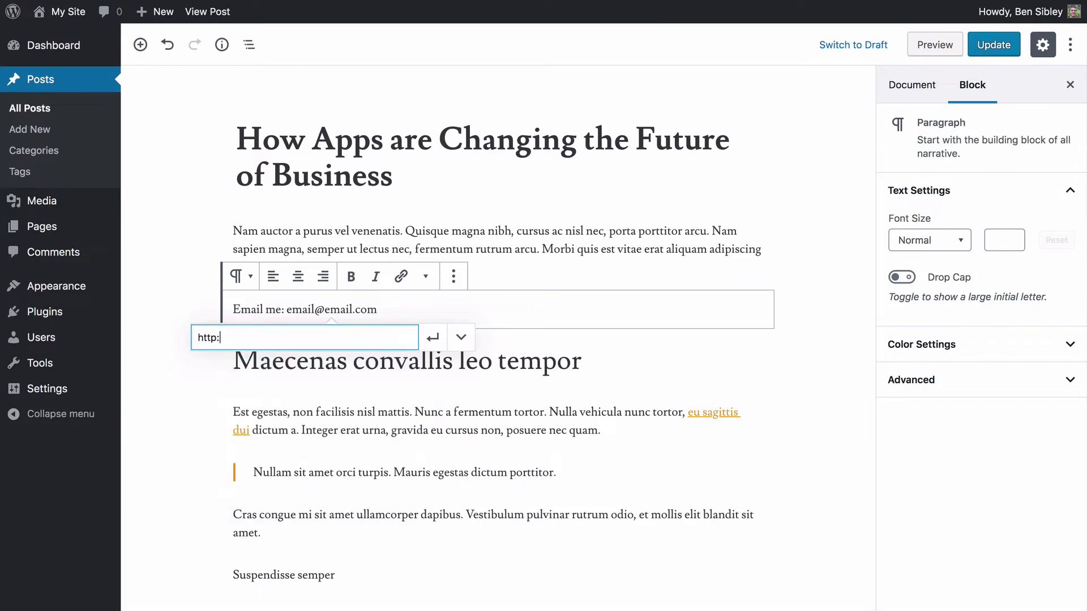
text(//google.com)
key(shift+alt+Right)
key(shift+alt+Right)
key(shift+alt+Left)
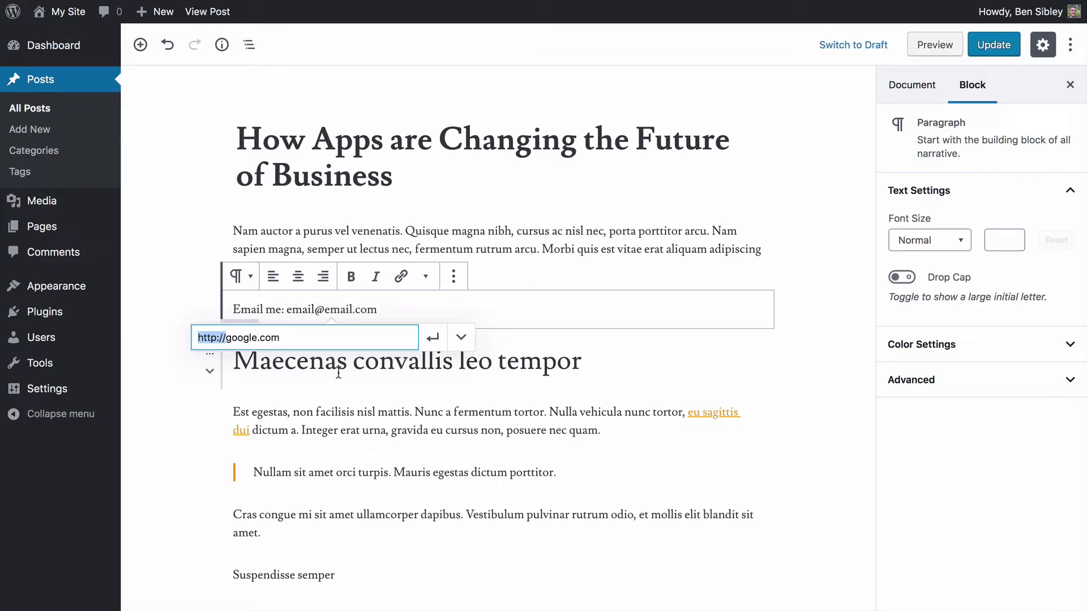
key(Right)
key(shift+alt+Right)
key(shift+alt+Right)
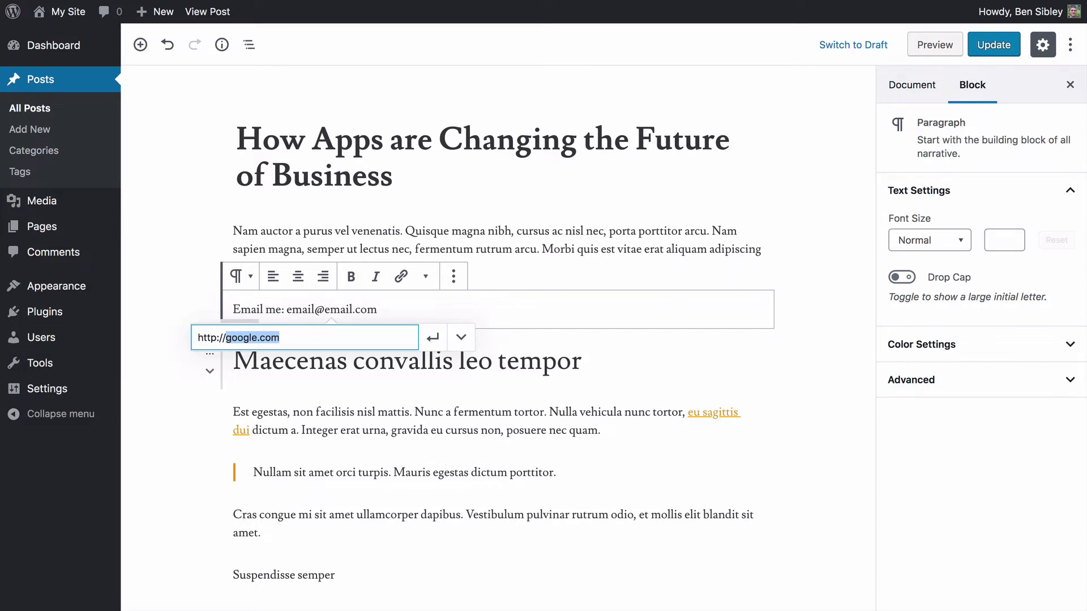
key(BackSpace)
key(BackSpace)
key(BackSpace)
key(BackSpace)
key(BackSpace)
key(BackSpace)
key(BackSpace)
key(BackSpace)
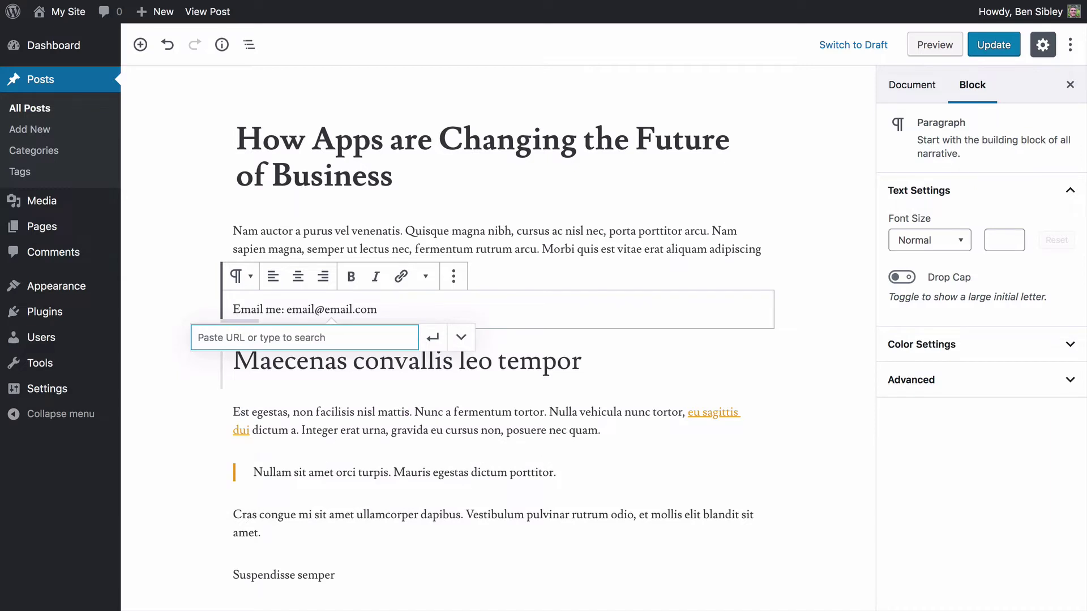
Set the link URL to mailto: followed by the pasted e-mail address and apply it
text(mailto:)
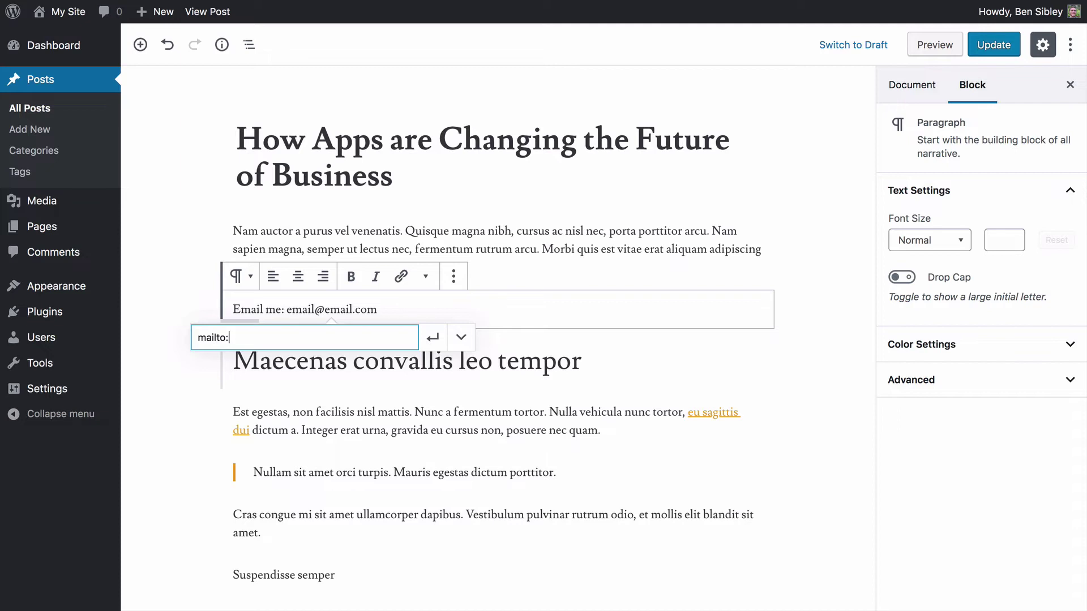
key(shift+Left)
key(shift+Right)
key(super+v)
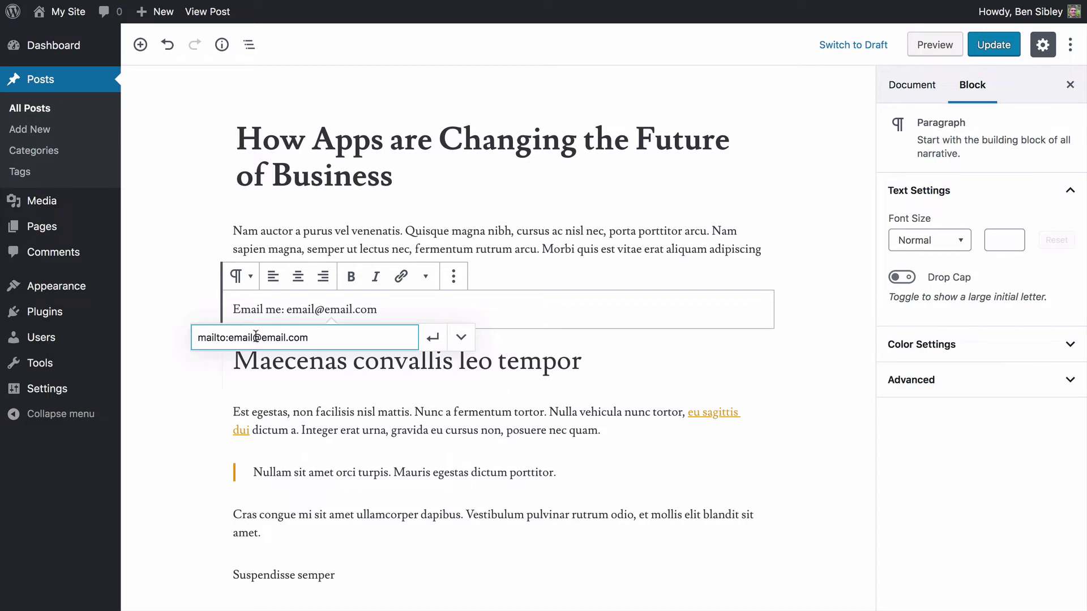
click(433, 338)
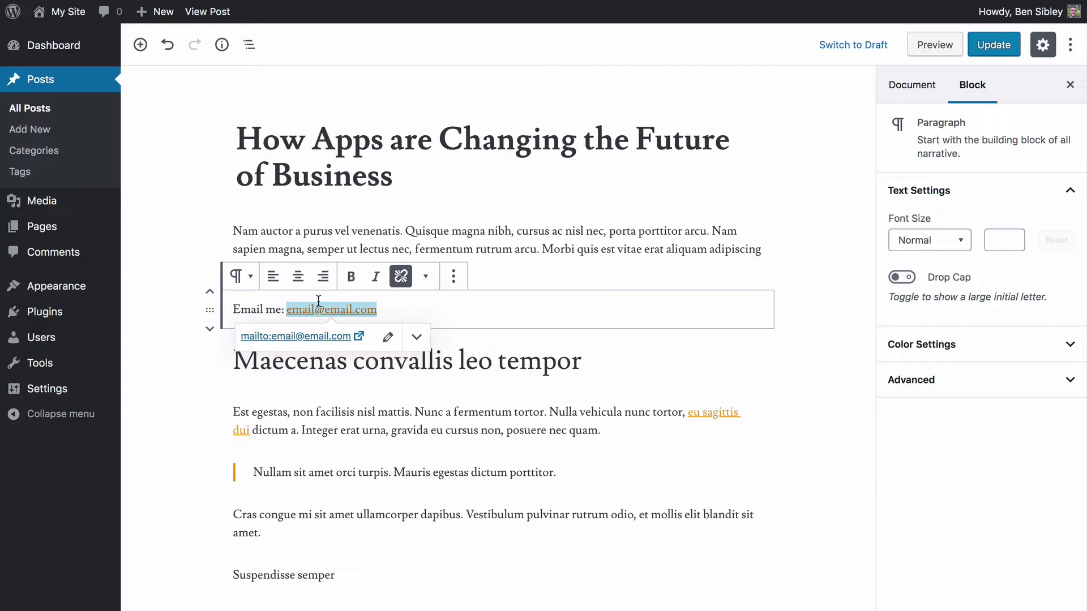
click(410, 309)
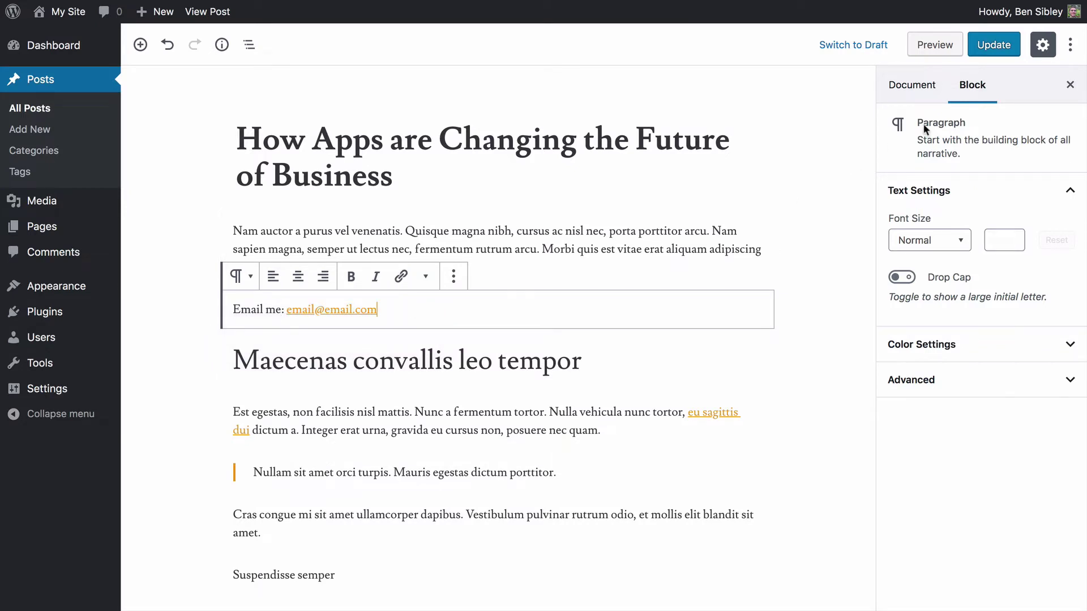
Update the post and view it on the live site to check the email link
click(997, 53)
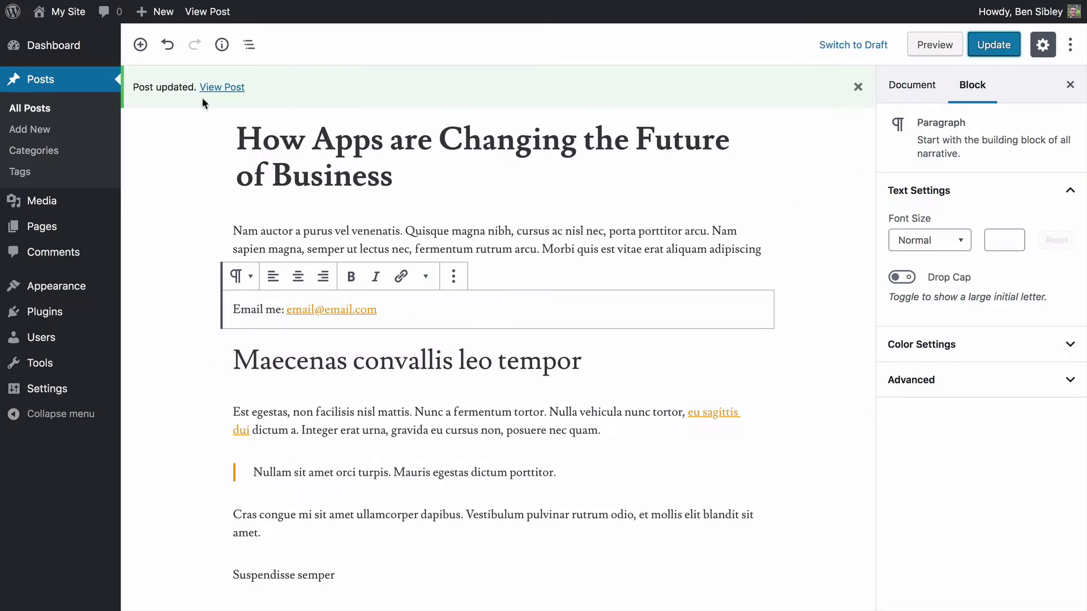
click(225, 88)
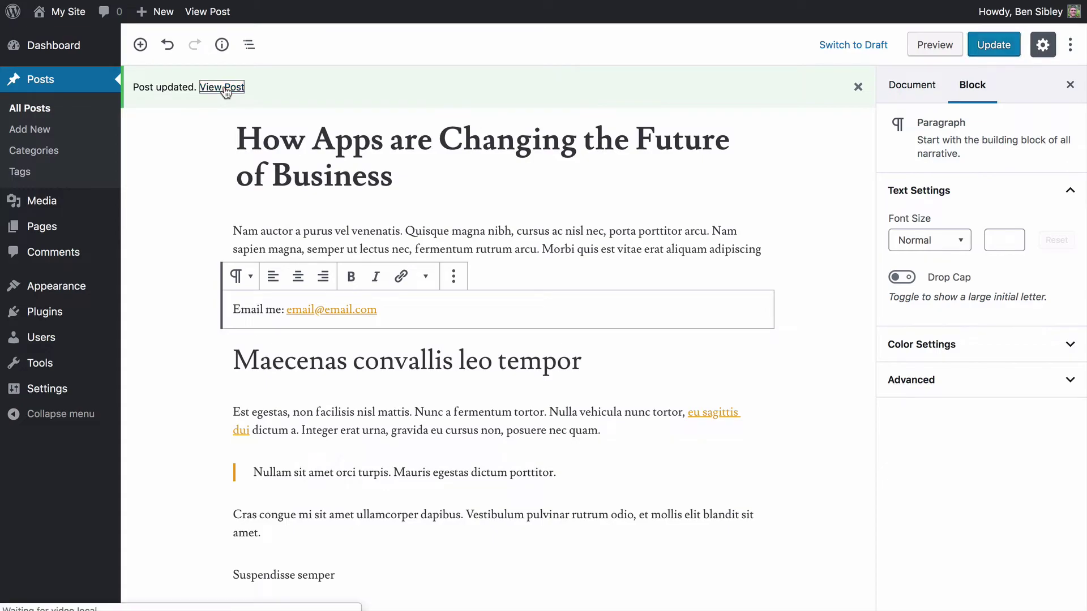
scroll(242, 262, down, 8)
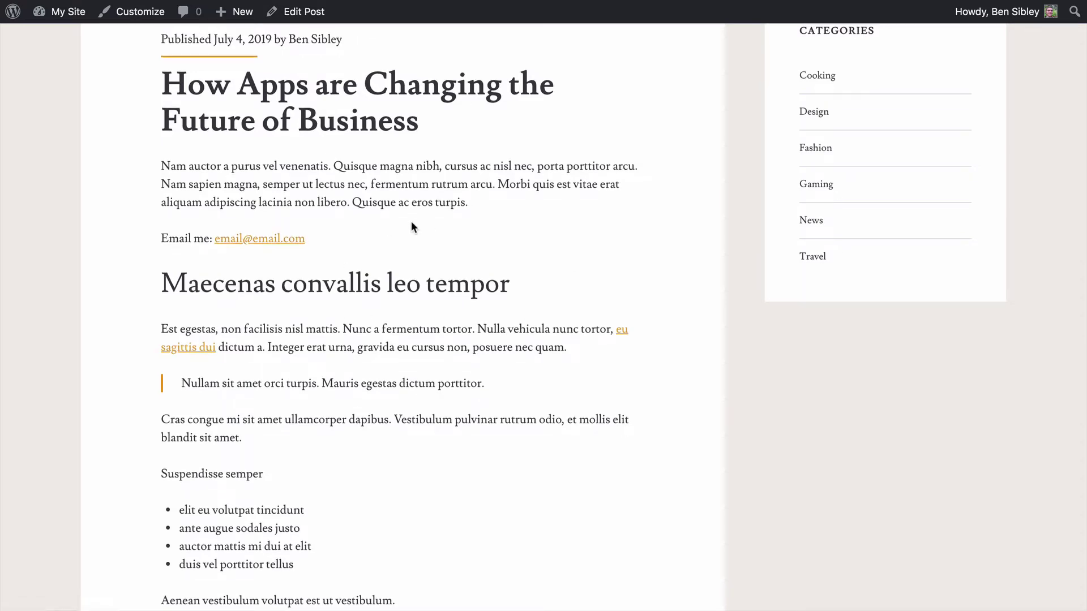
scroll(412, 225, up, 8)
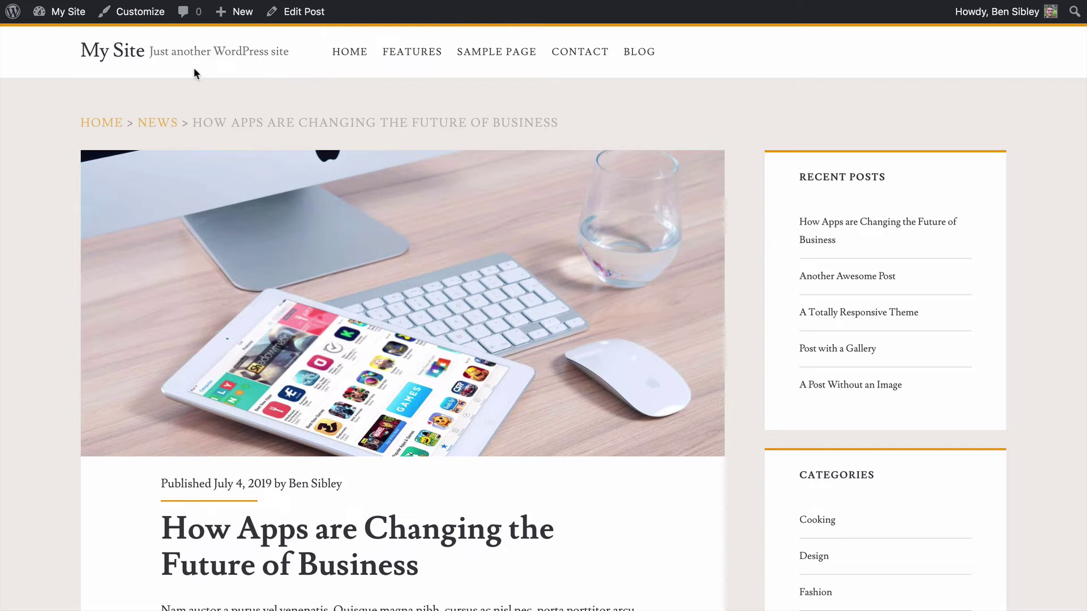
Open the Customizer from the admin bar and go to its Menus section
click(140, 12)
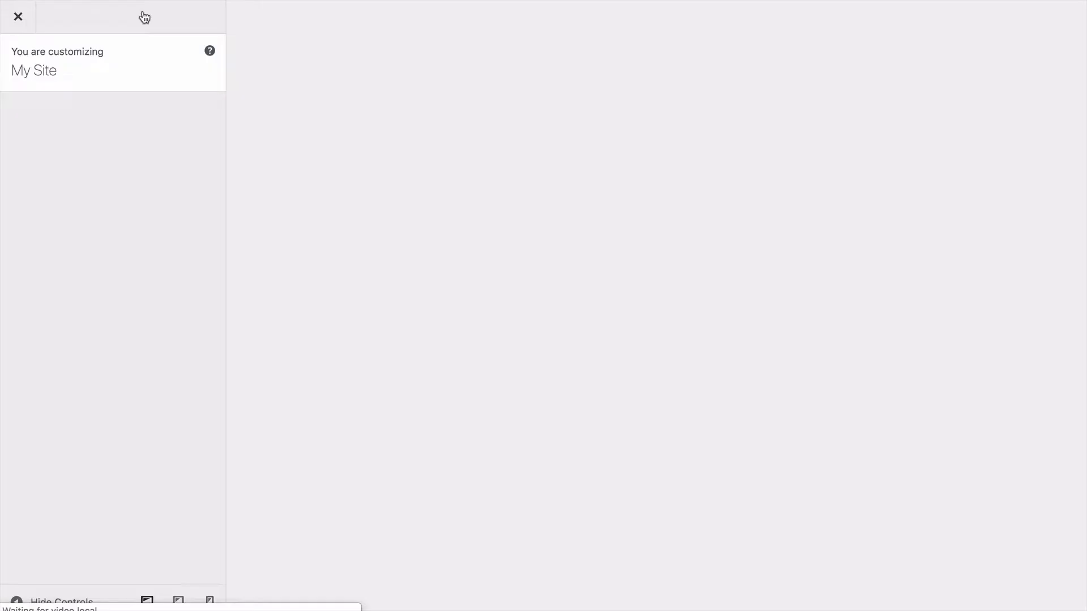
scroll(109, 316, down, 1)
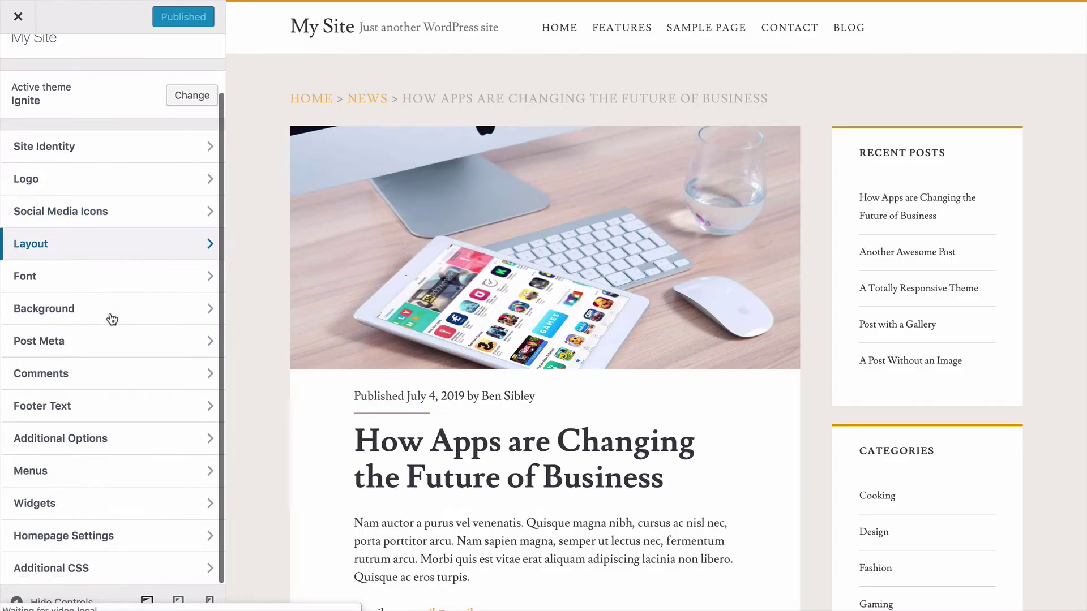
click(104, 476)
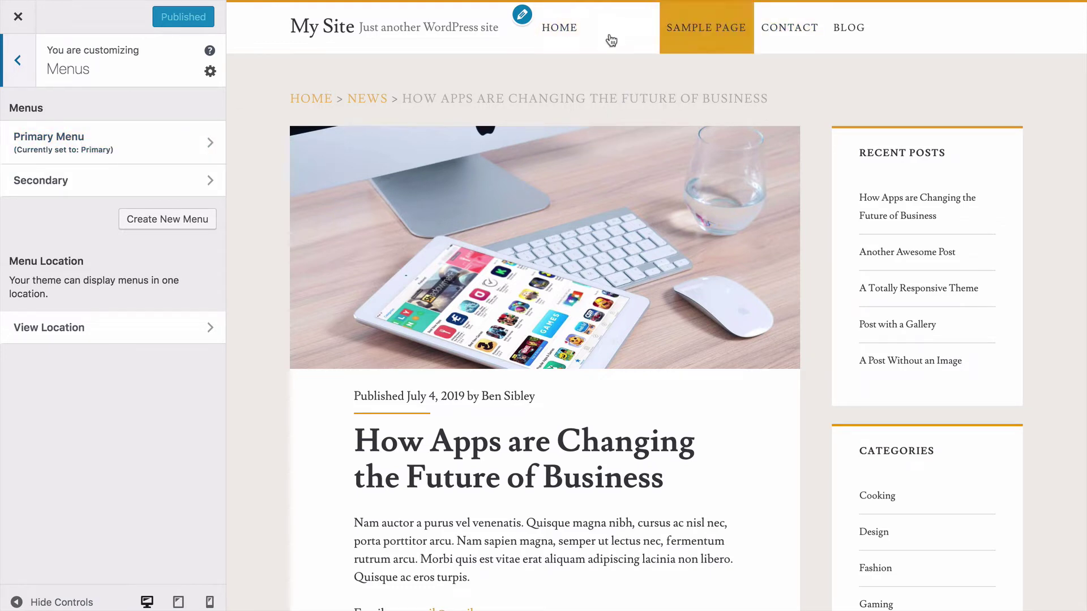
mouse_move(657, 39)
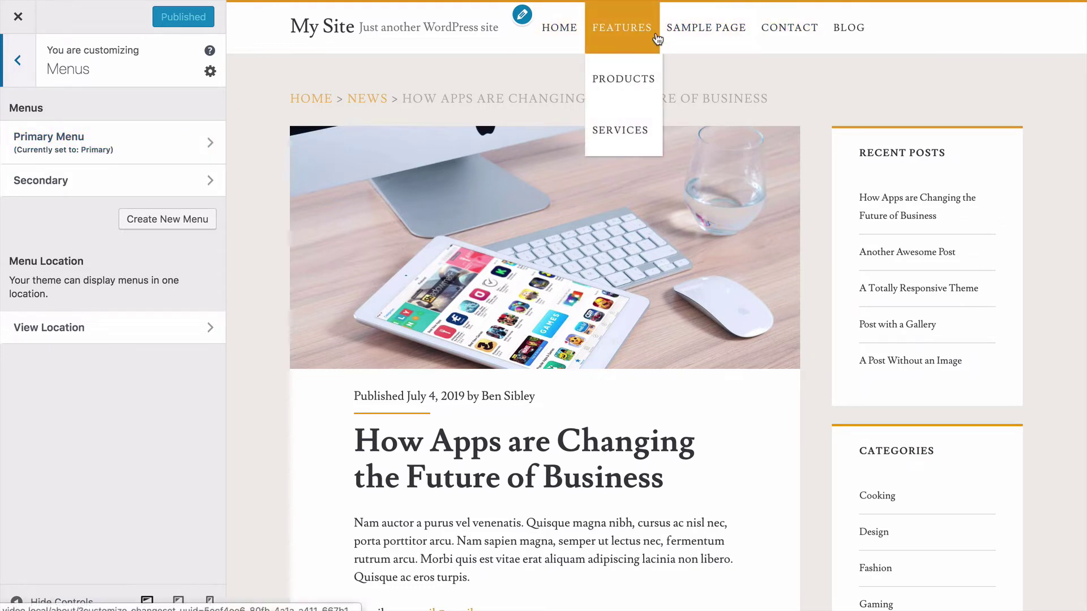
Add a custom link 'Email Me' with a mailto: e-mail URL to the Primary Menu
click(122, 147)
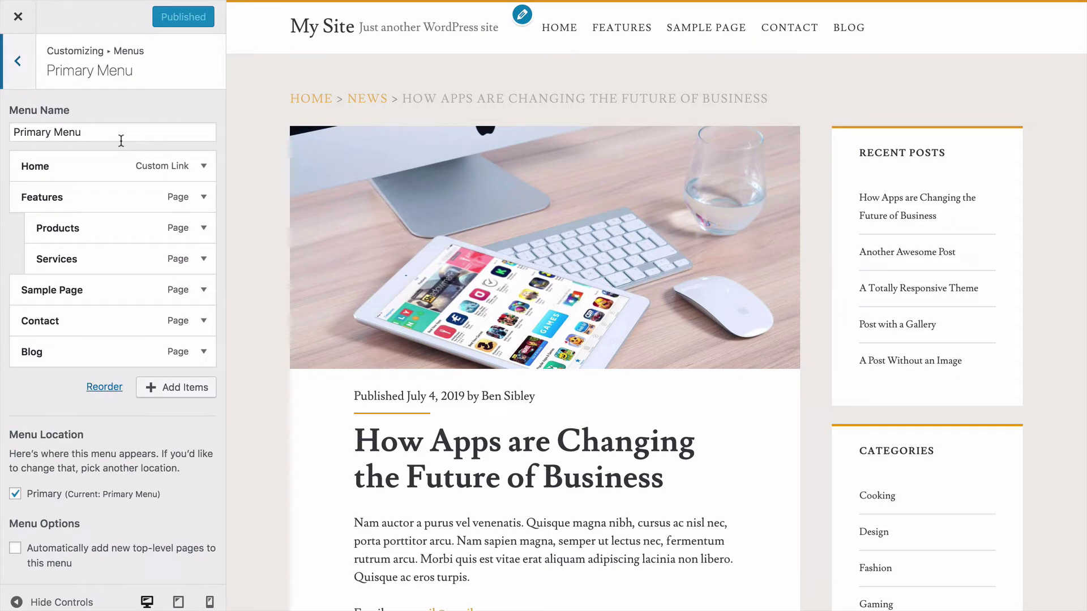
click(177, 389)
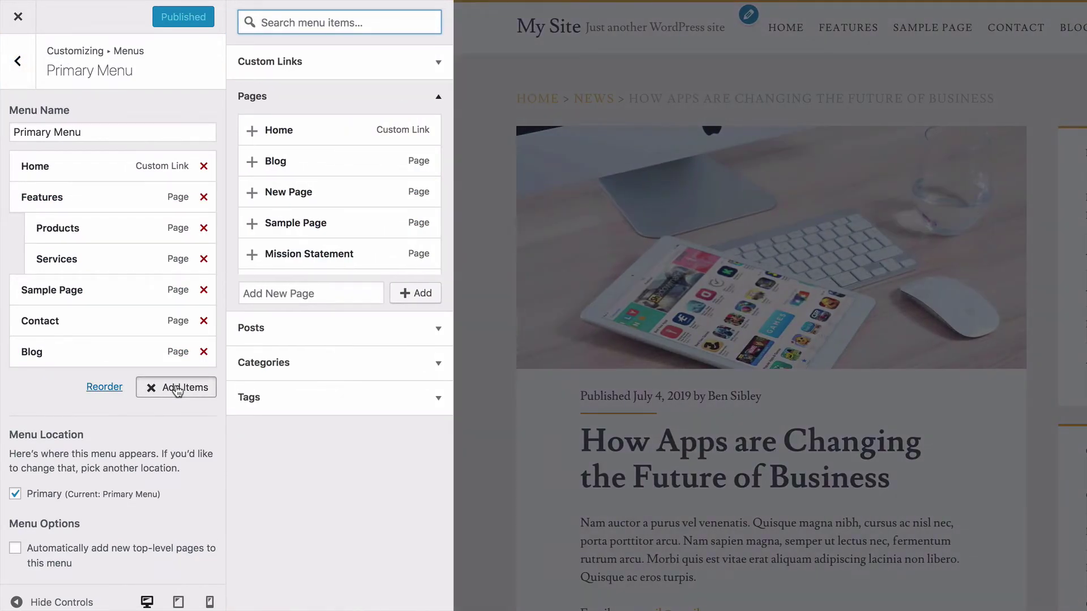
click(287, 103)
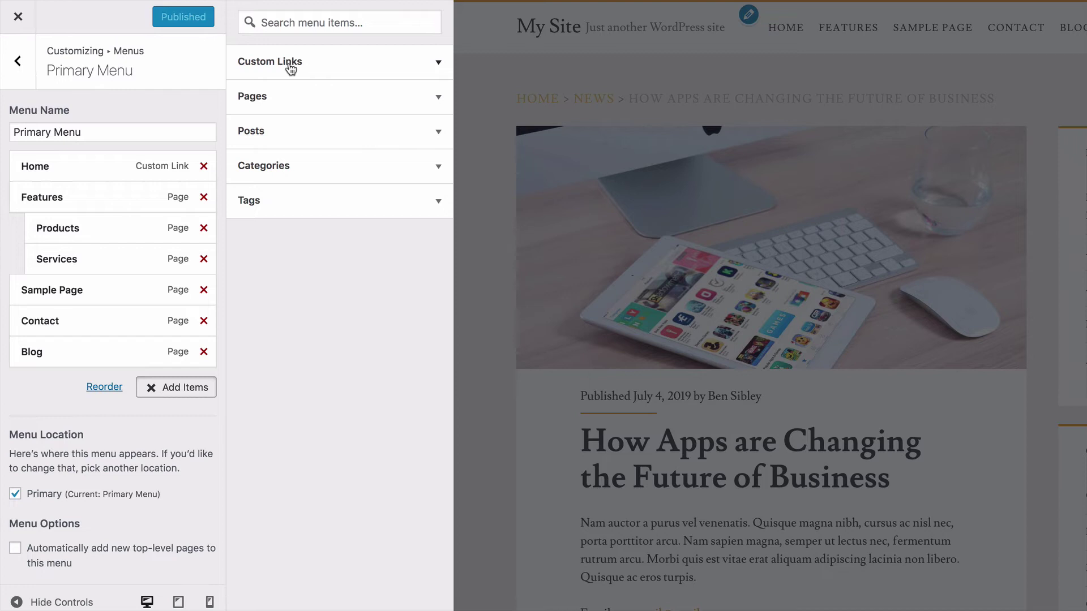
click(335, 67)
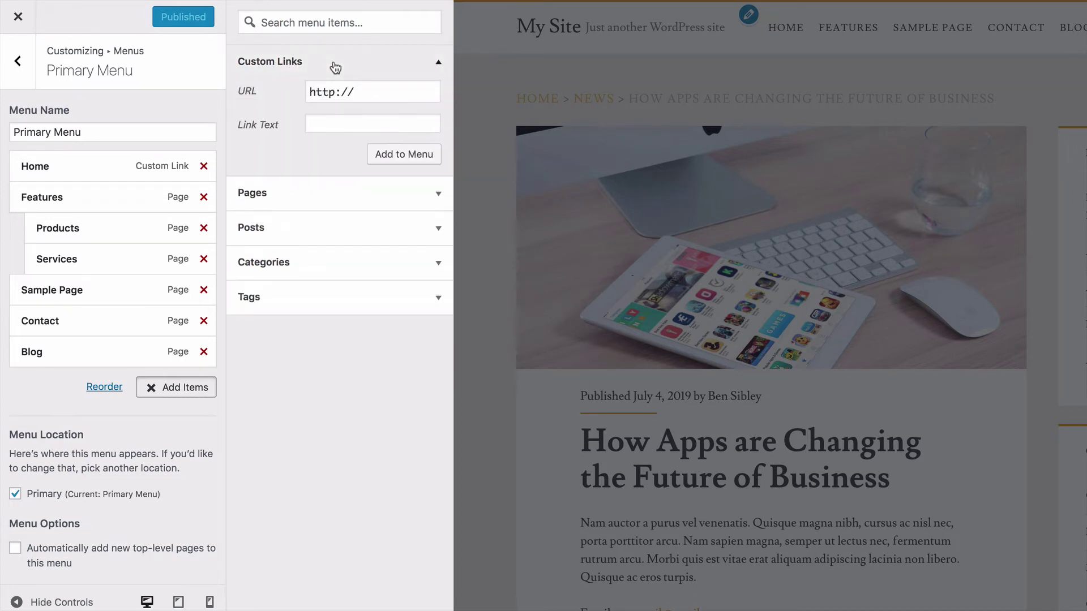
click(369, 89)
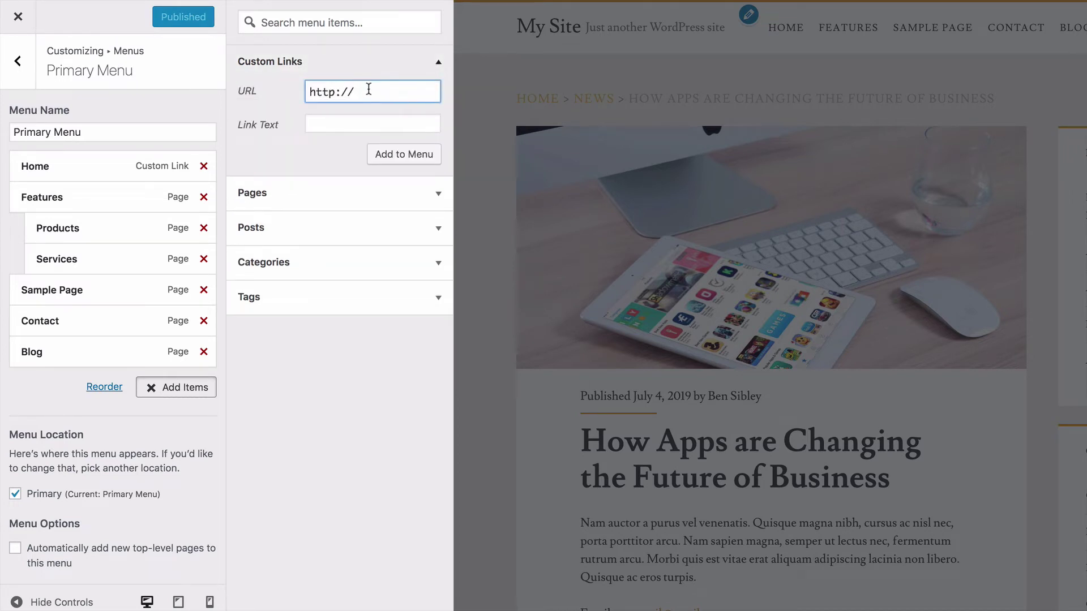
triple_click(368, 89)
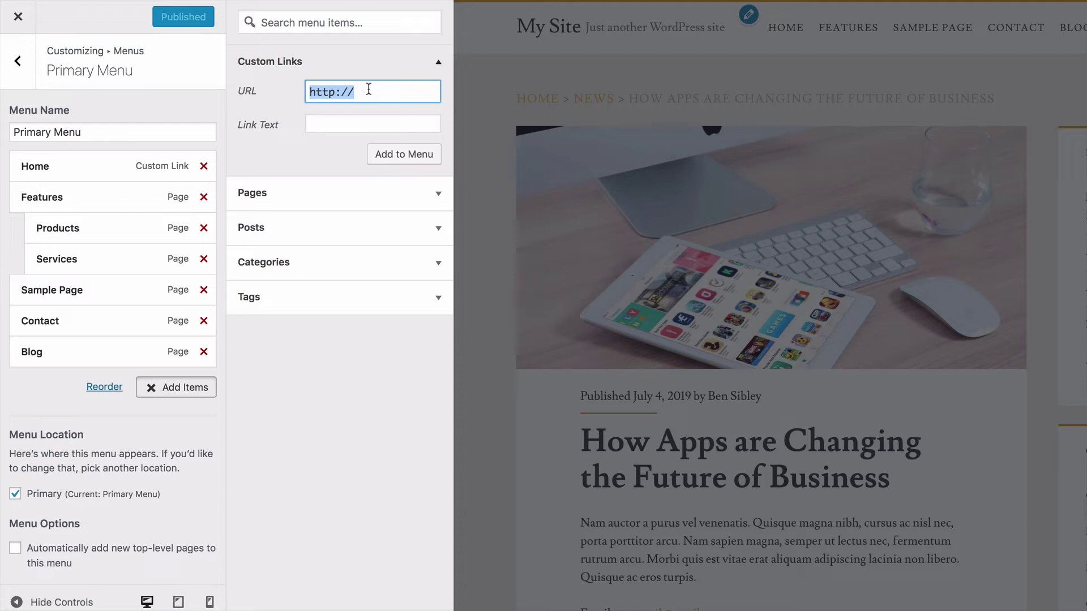
text(mailto)
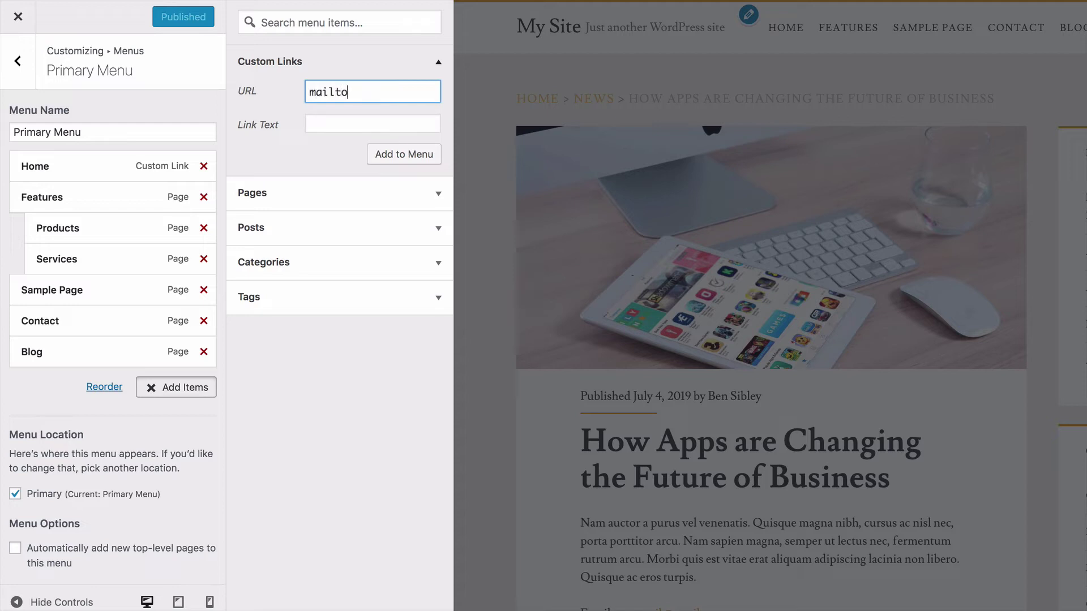
text(:email@email.com)
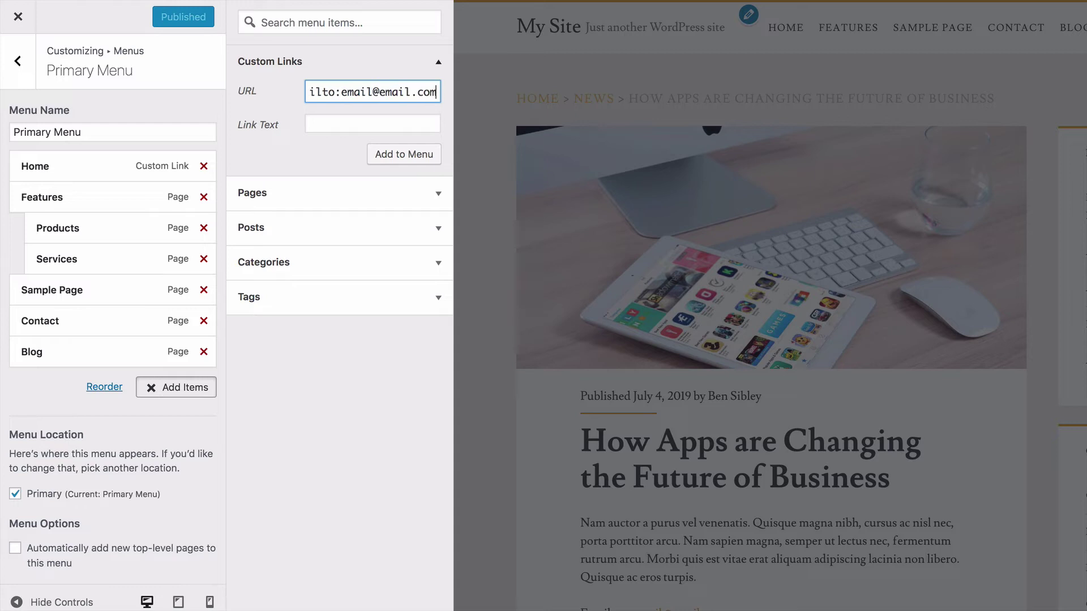
click(353, 125)
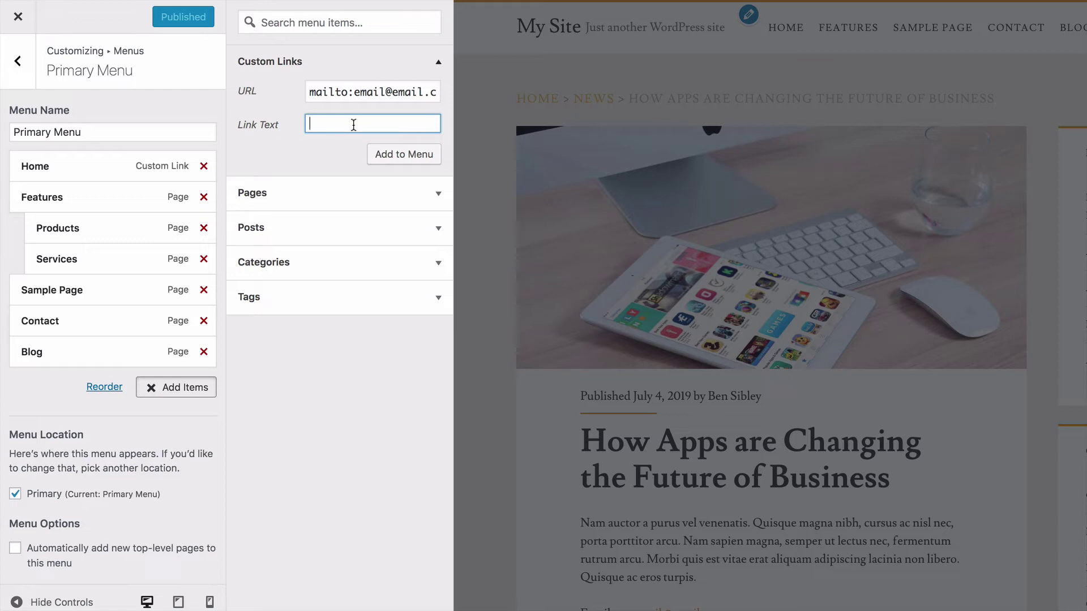
text(Email Me)
click(410, 160)
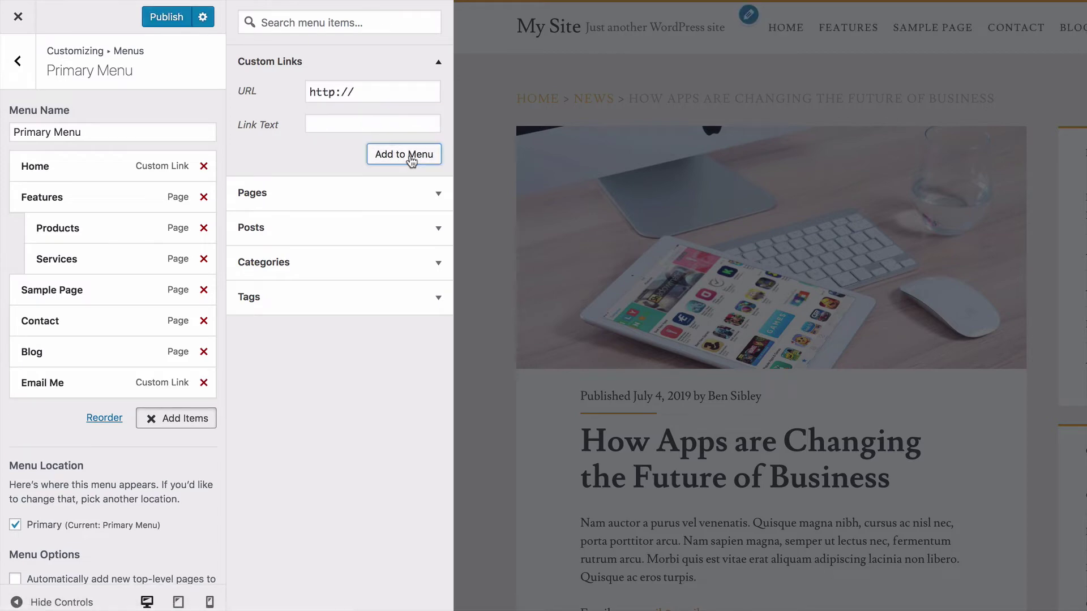
Close the Add Items panel, publish the menu changes, and exit the Customizer
click(183, 423)
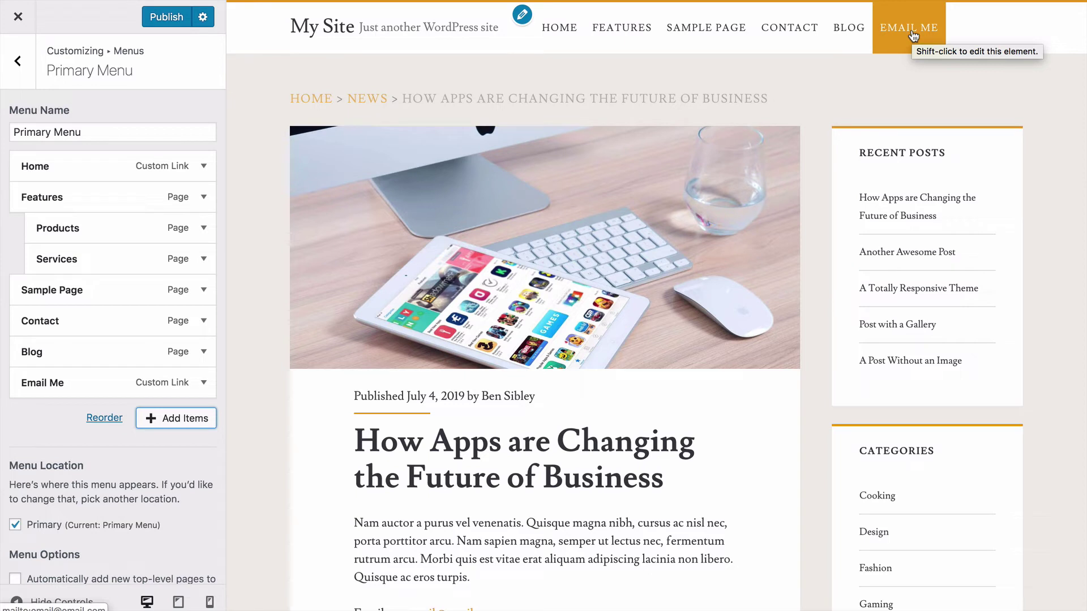
click(168, 22)
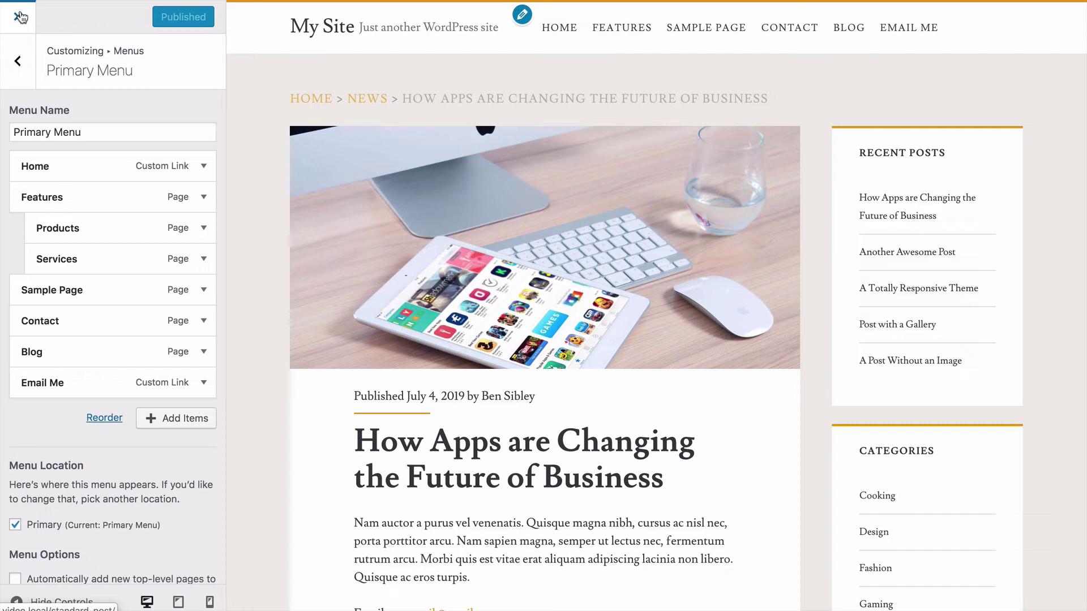
click(20, 17)
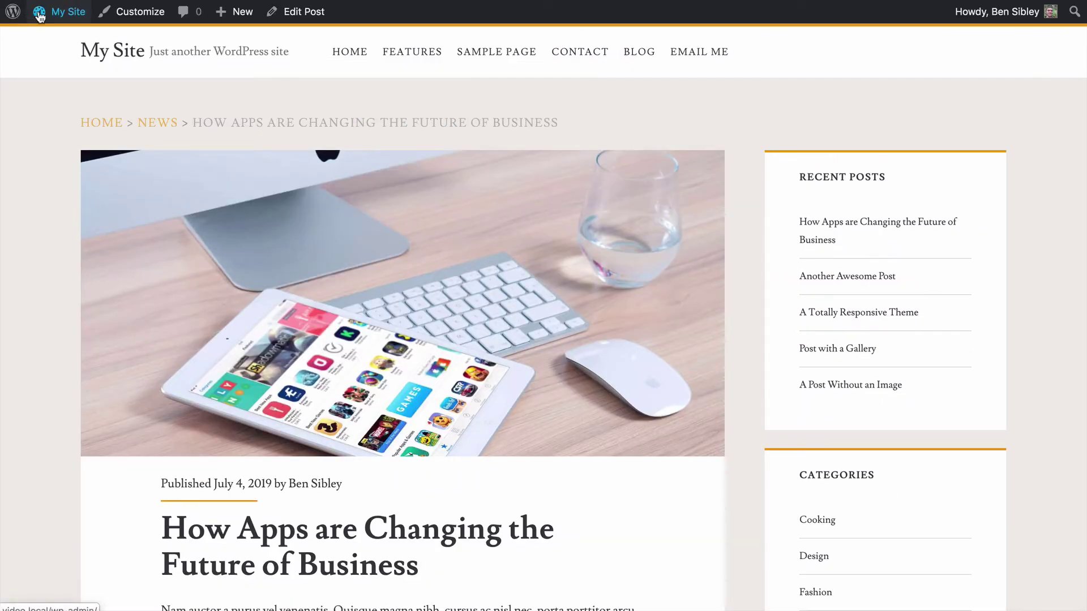
Go to the Widgets page and place a Custom HTML widget at the top of Primary Sidebar
mouse_move(56, 14)
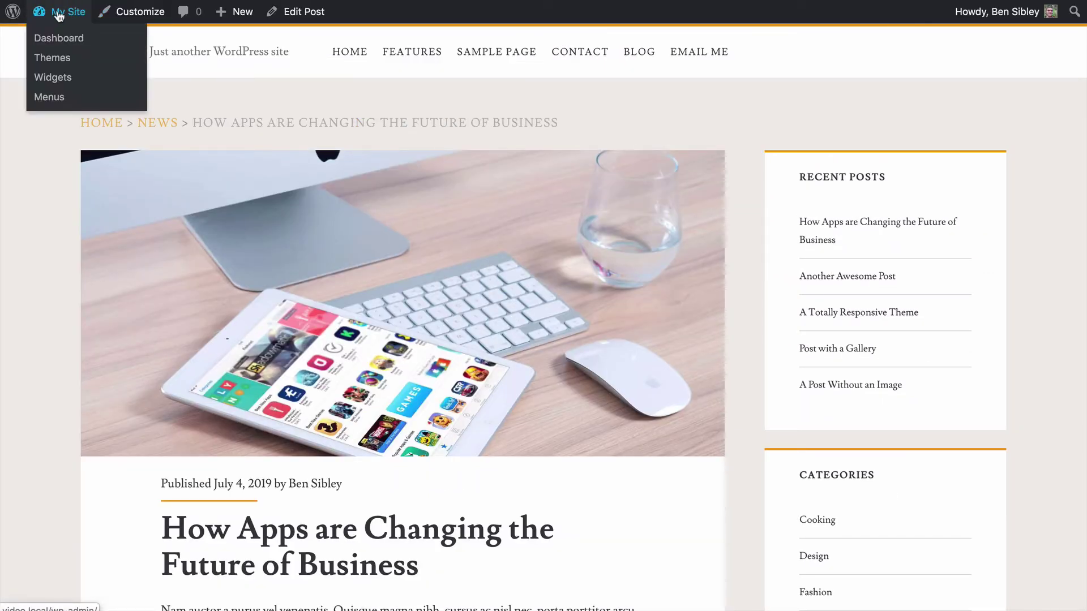
click(83, 77)
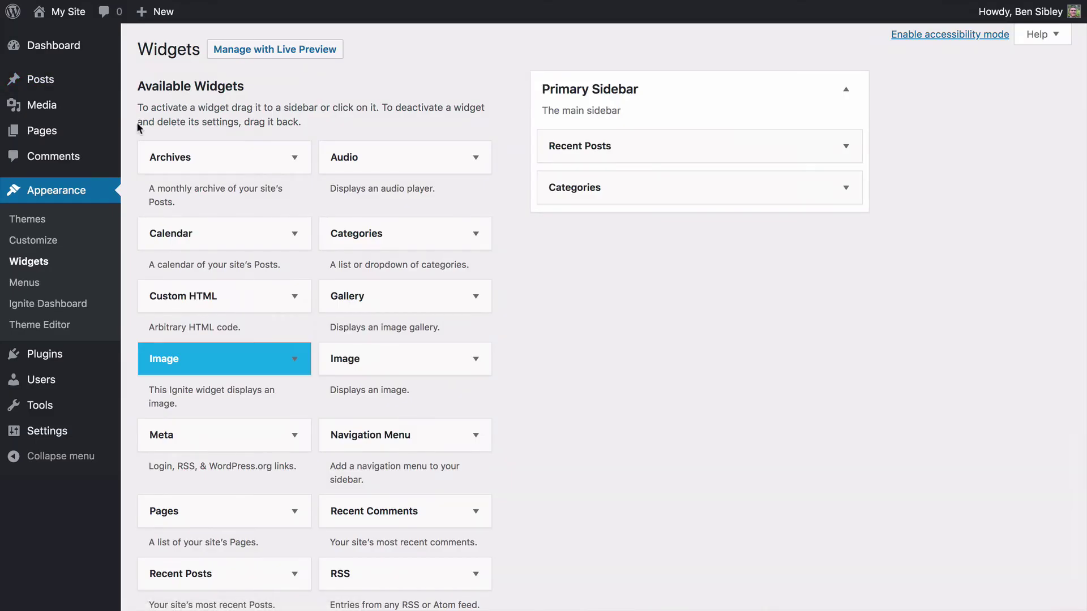
scroll(131, 129, down, 3)
scroll(131, 130, up, 3)
click(250, 297)
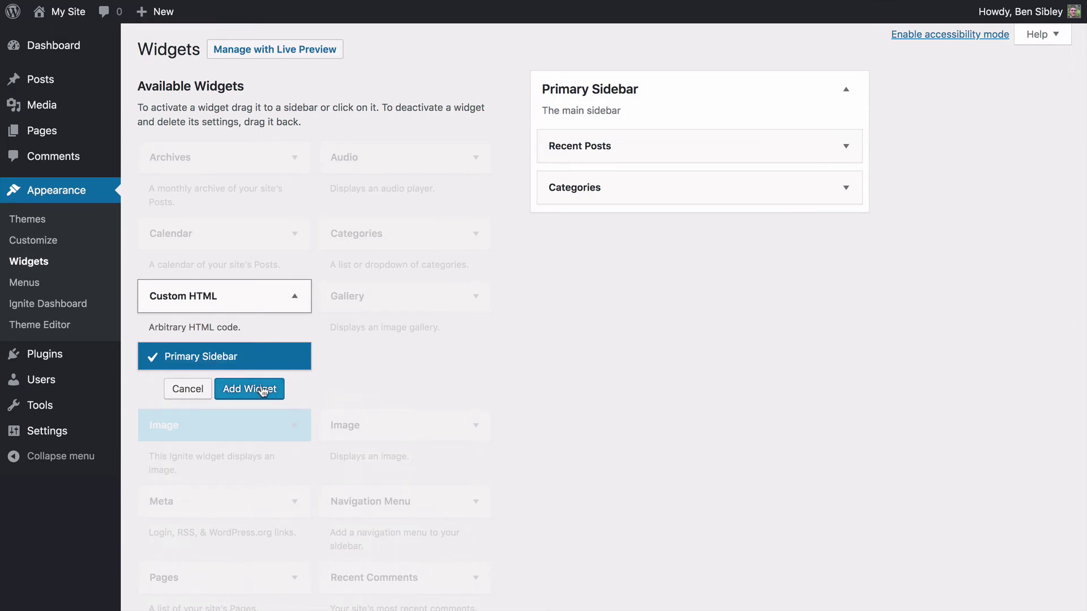
click(299, 300)
drag(226, 306, 657, 134)
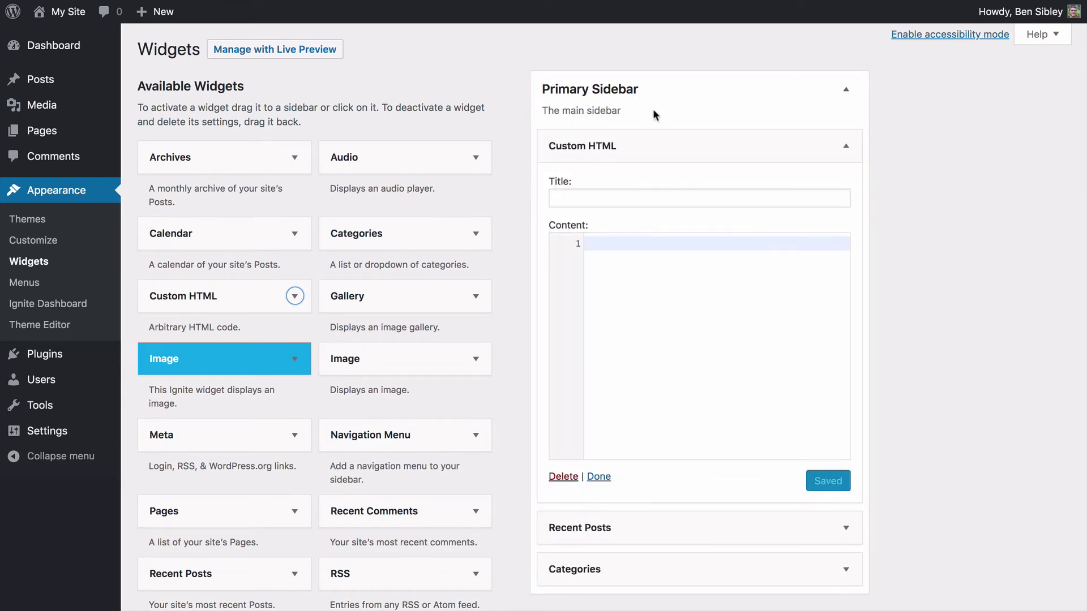
Title the Custom HTML widget 'Email Me' and paste the e-mail address into its content
click(615, 195)
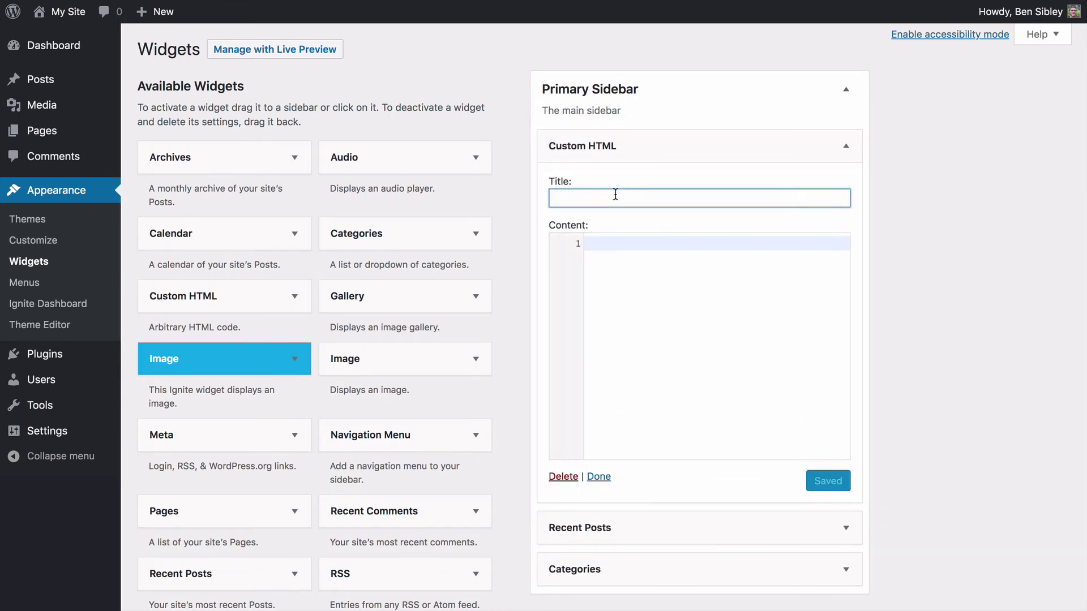
text(Email Me)
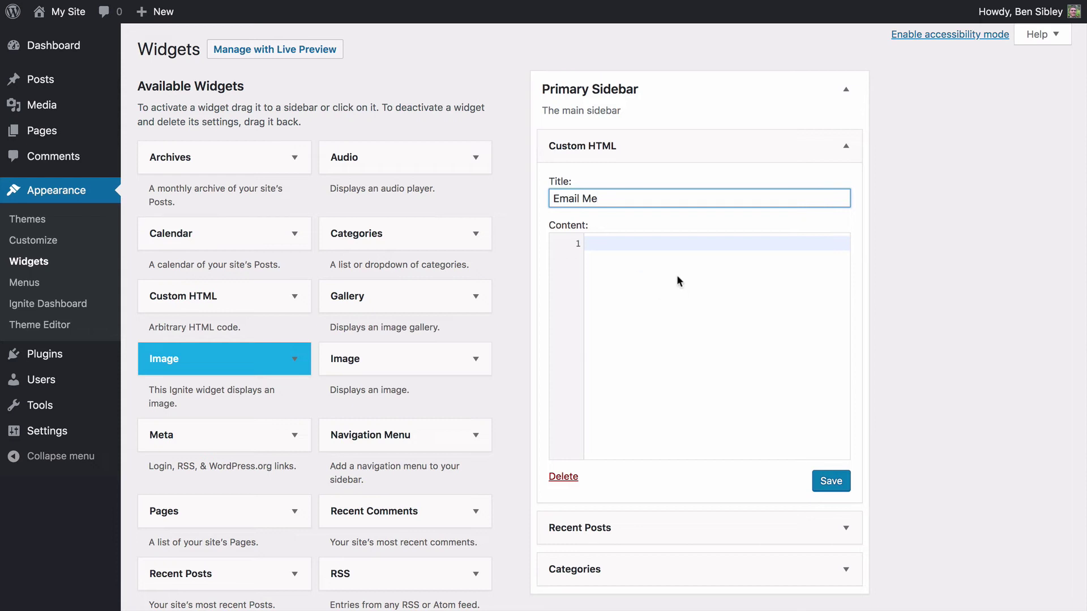
click(662, 259)
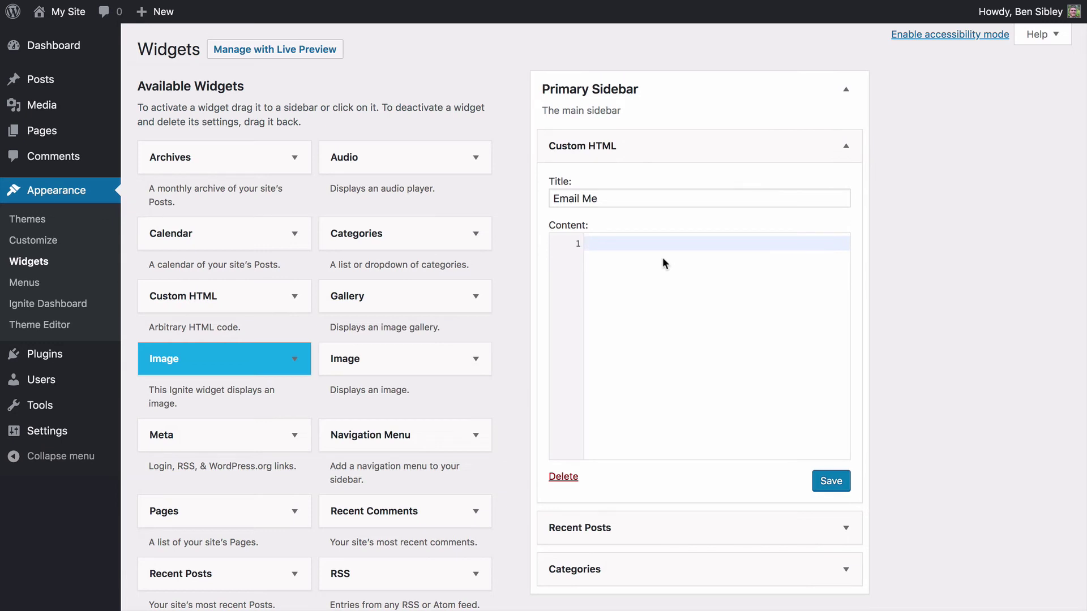
key(super+v)
Wrap the e-mail address in <a></a> tags and add href="" inside the opening tag
text(<a>)
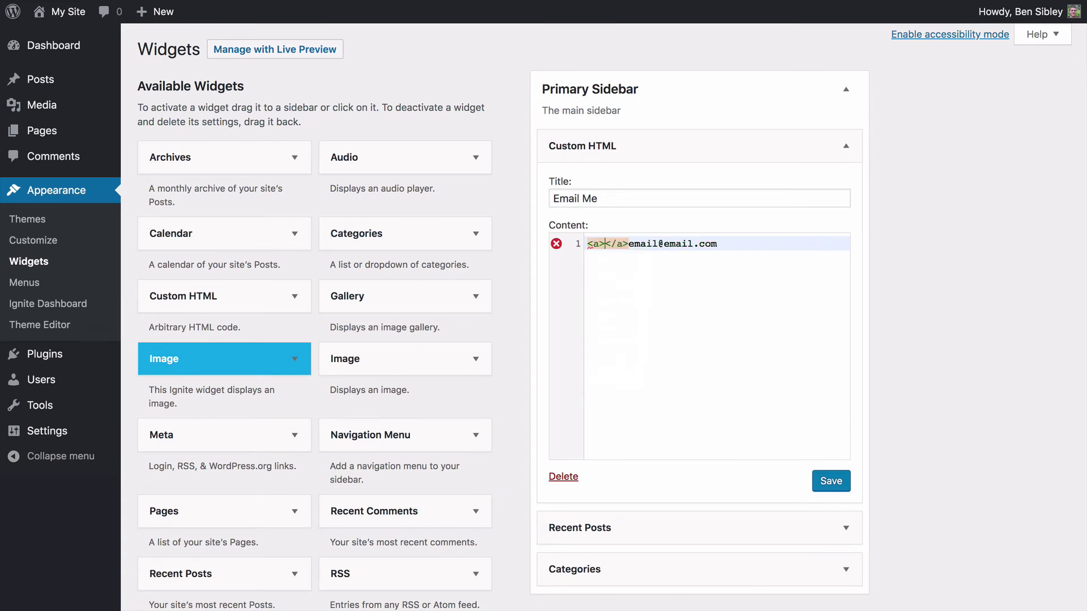
key(shift+Right)
key(shift+Right)
key(shift+Right)
key(shift+Right)
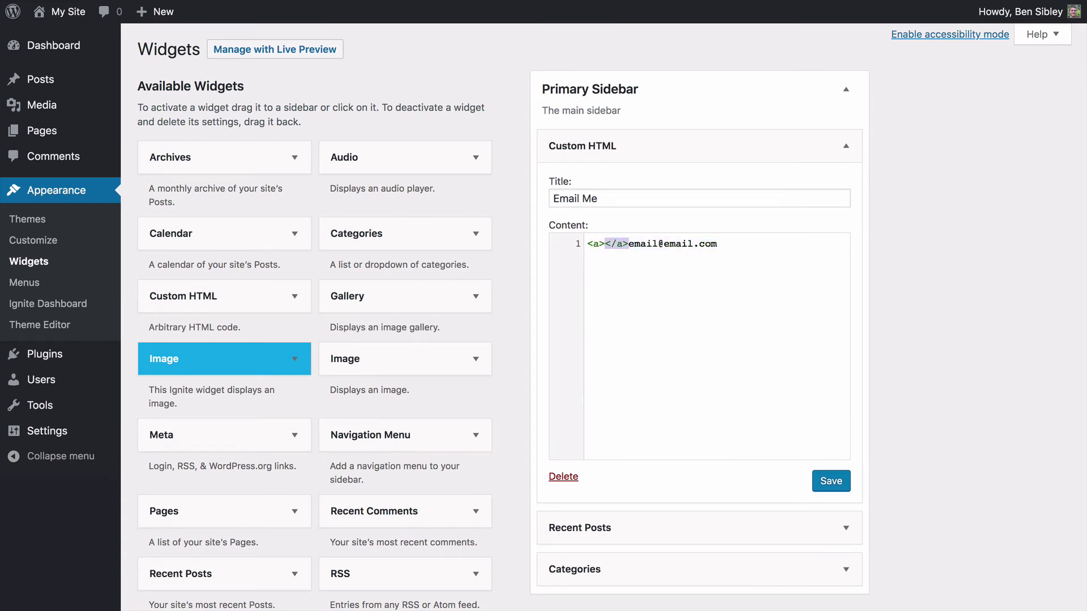
key(BackSpace)
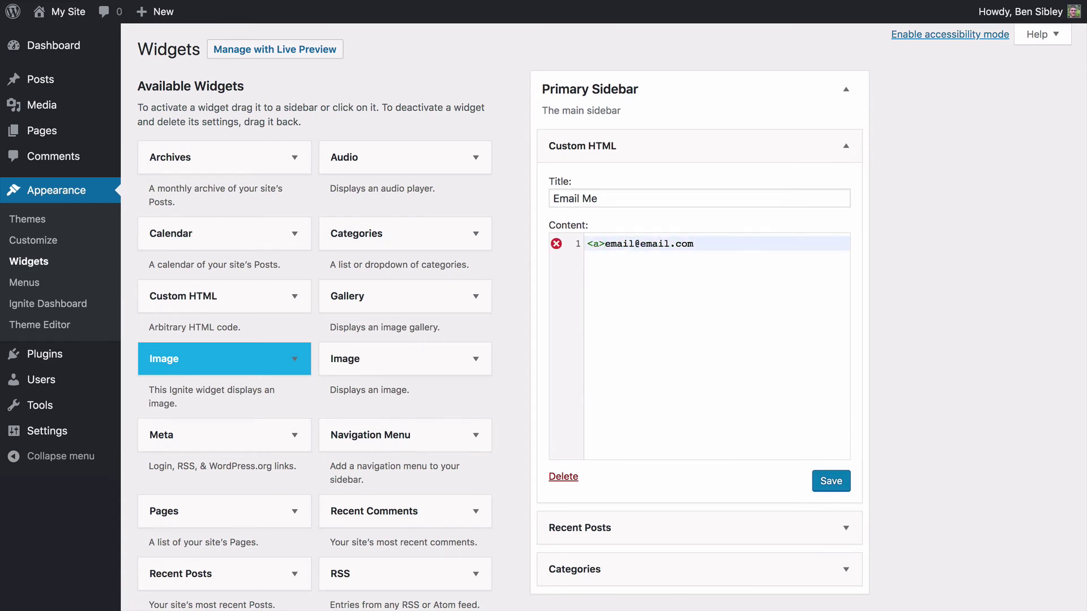
text(</a>)
drag(604, 245, 693, 244)
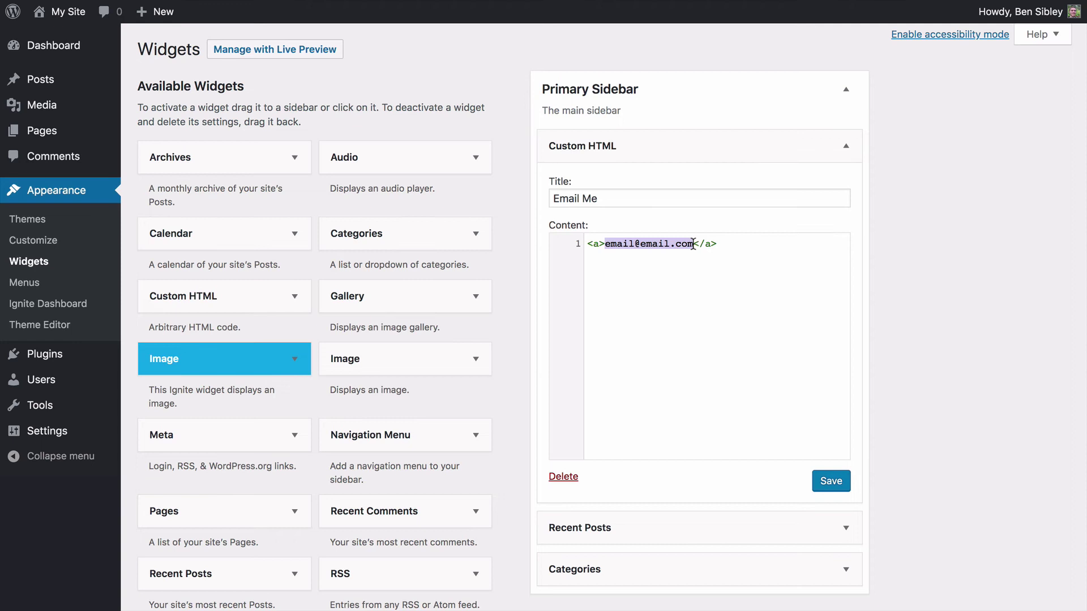
click(604, 244)
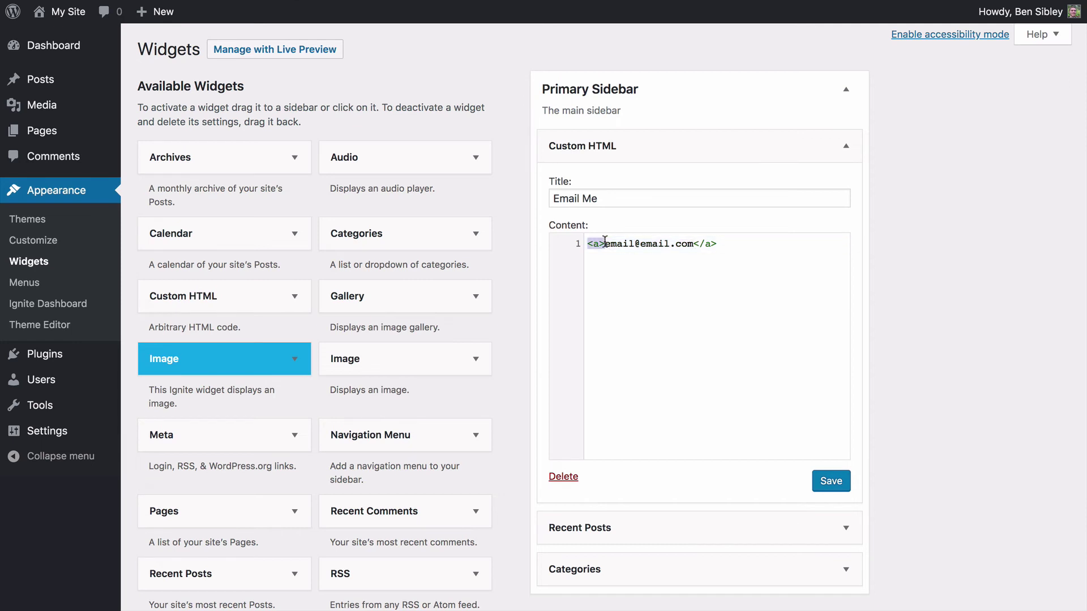
click(693, 245)
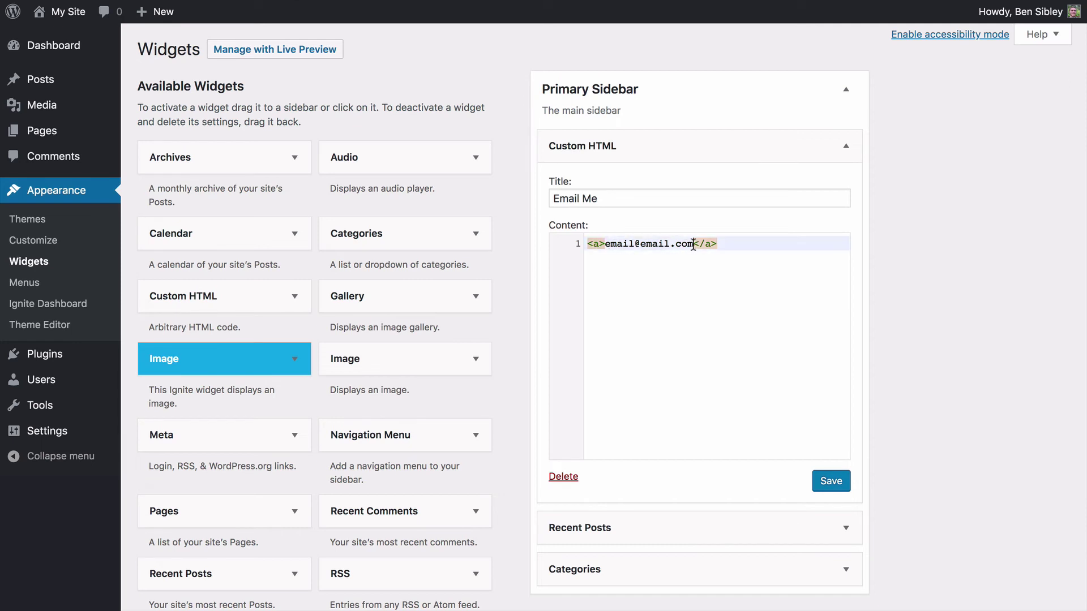
click(597, 244)
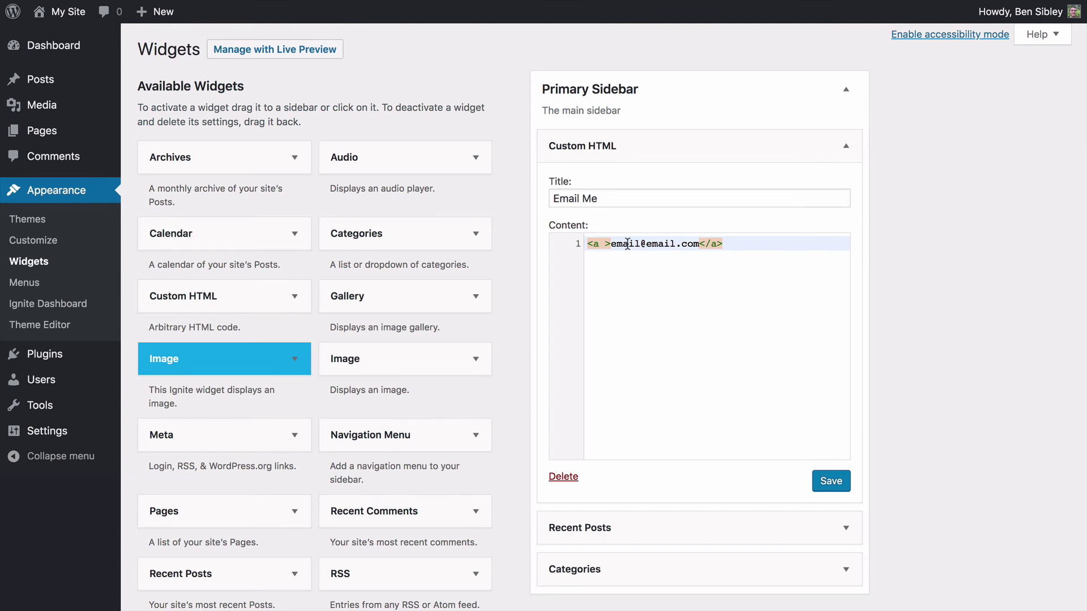
text(href="")
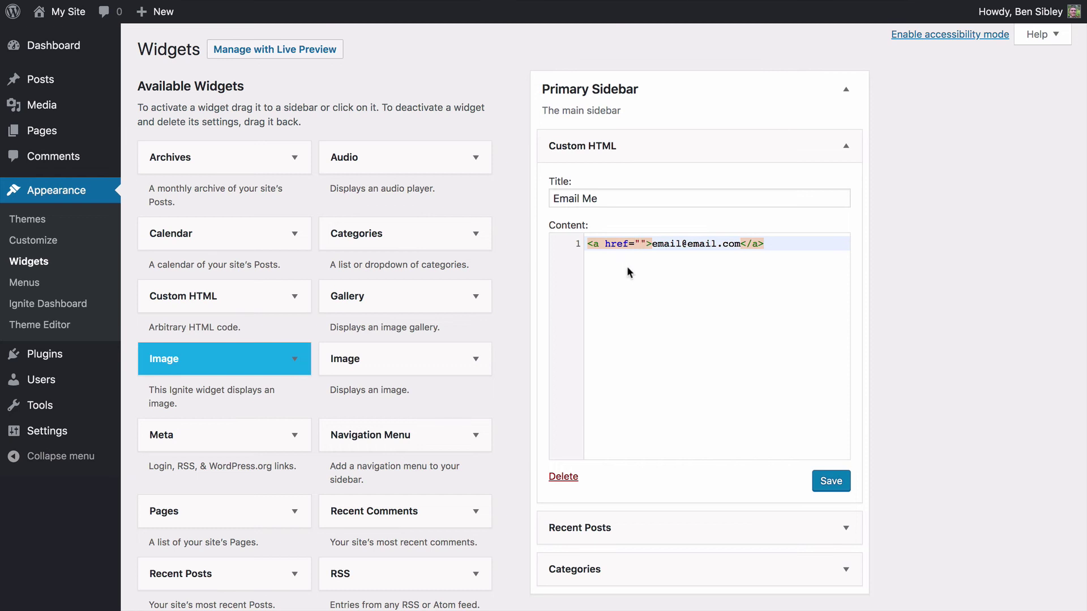
Replace the widget link's e-mail text with 'Visit Google'
click(651, 243)
key(shift+Right)
key(shift+Right)
key(shift+Right)
key(shift+Right)
key(shift+Right)
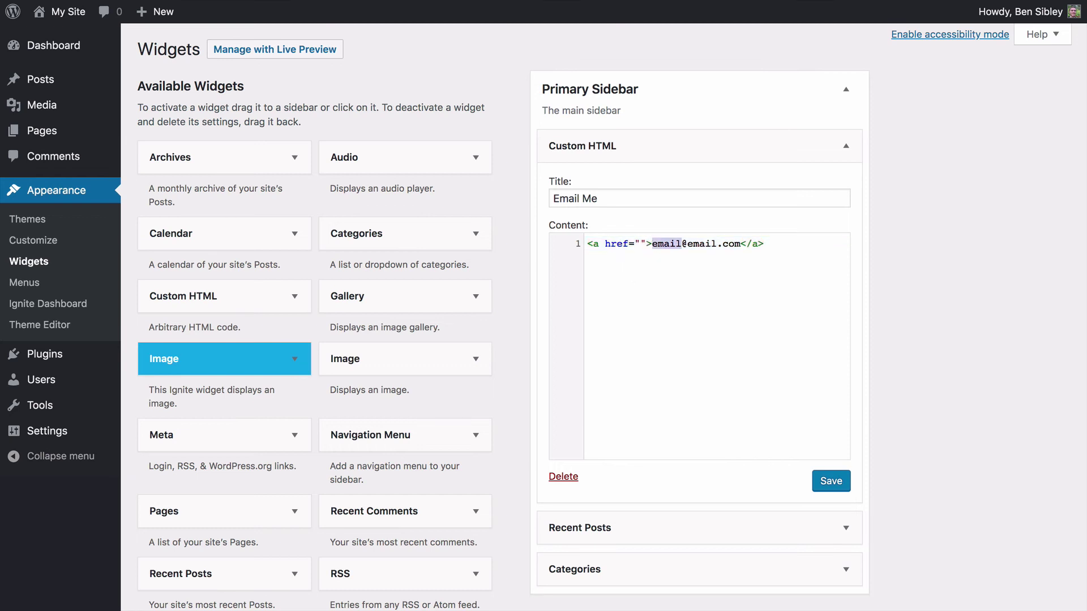
key(shift+Right)
key(shift+Right)
key(shift+Right)
key(shift+Right)
key(shift+Right)
key(shift+Right)
key(shift+Right)
key(shift+Right)
key(shift+Right)
key(shift+Right)
key(ctrl+c)
key(BackSpace)
text(Visit Goo)
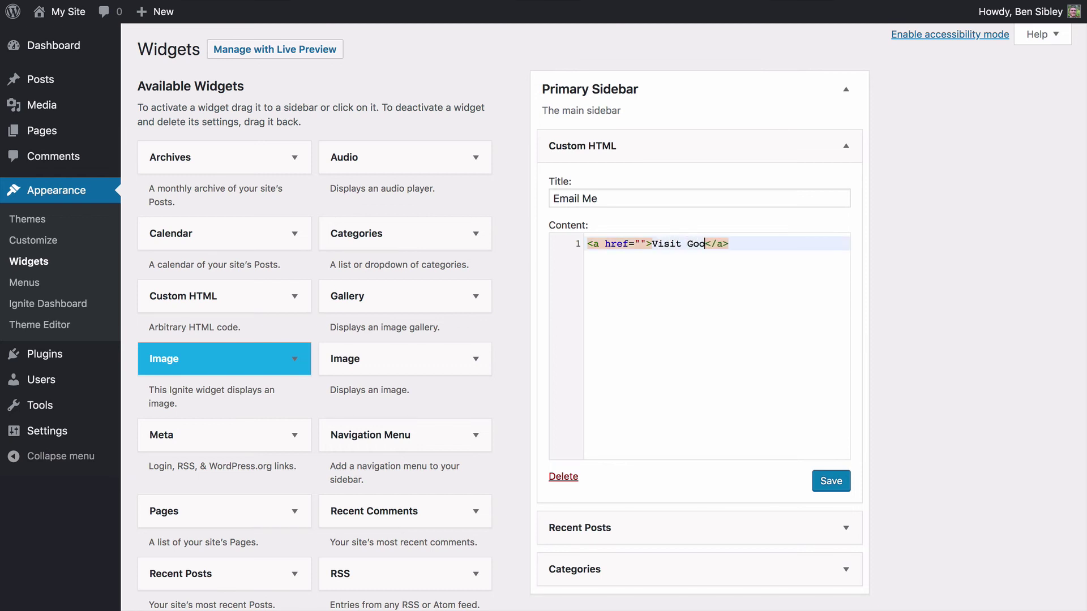
text(gle)
click(641, 243)
text(htt)
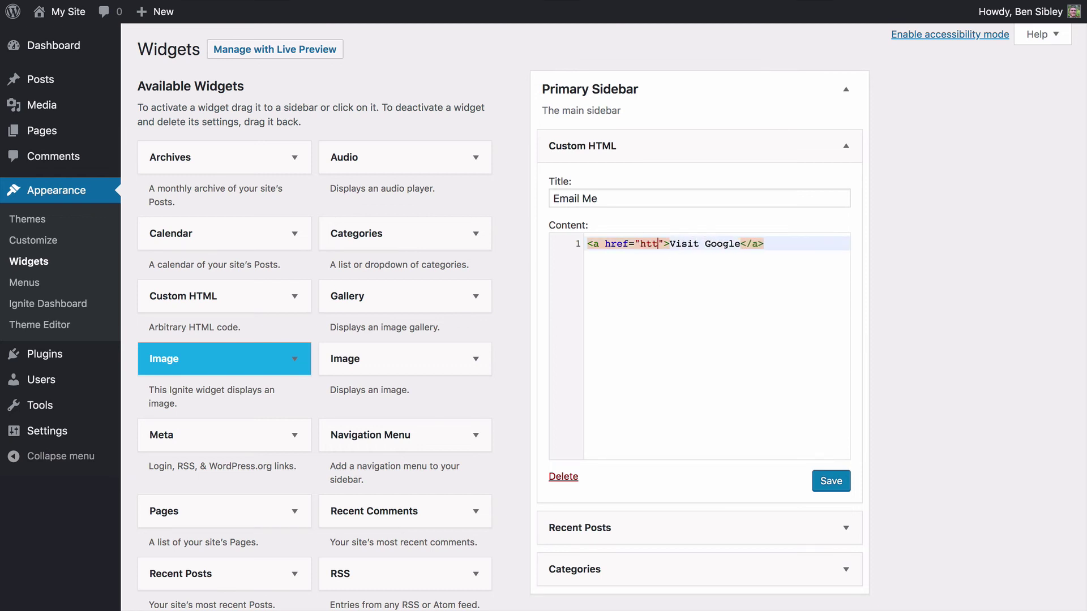
text(p://google.com)
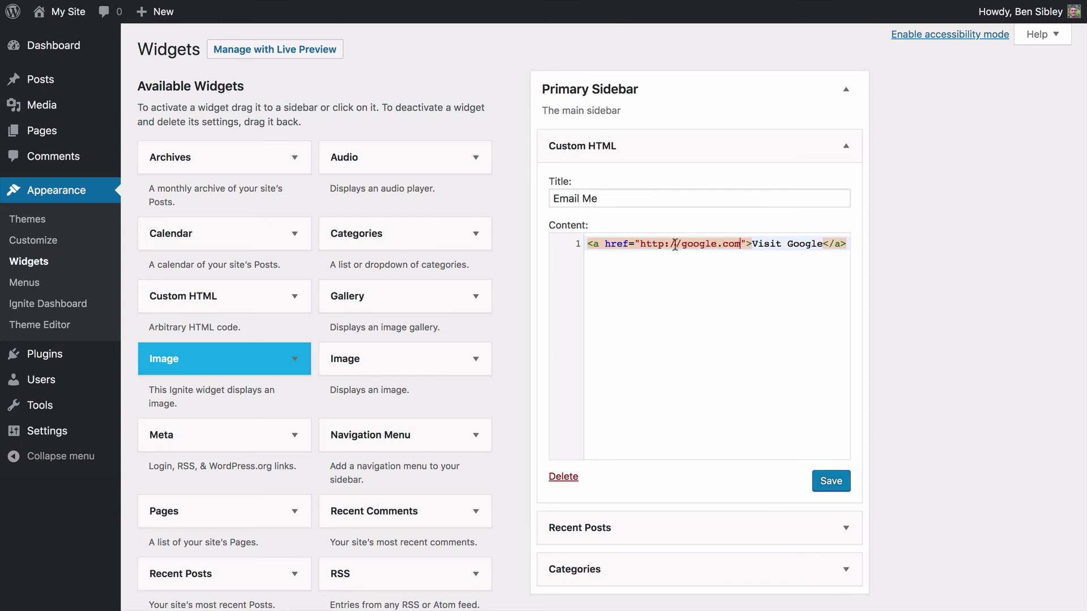
click(693, 275)
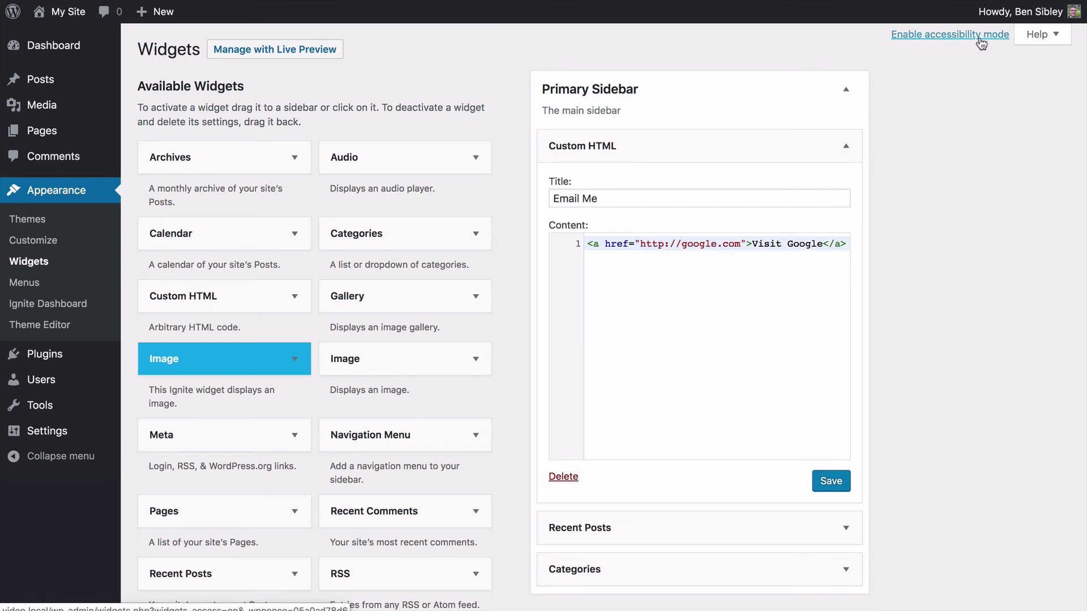
drag(752, 244, 822, 243)
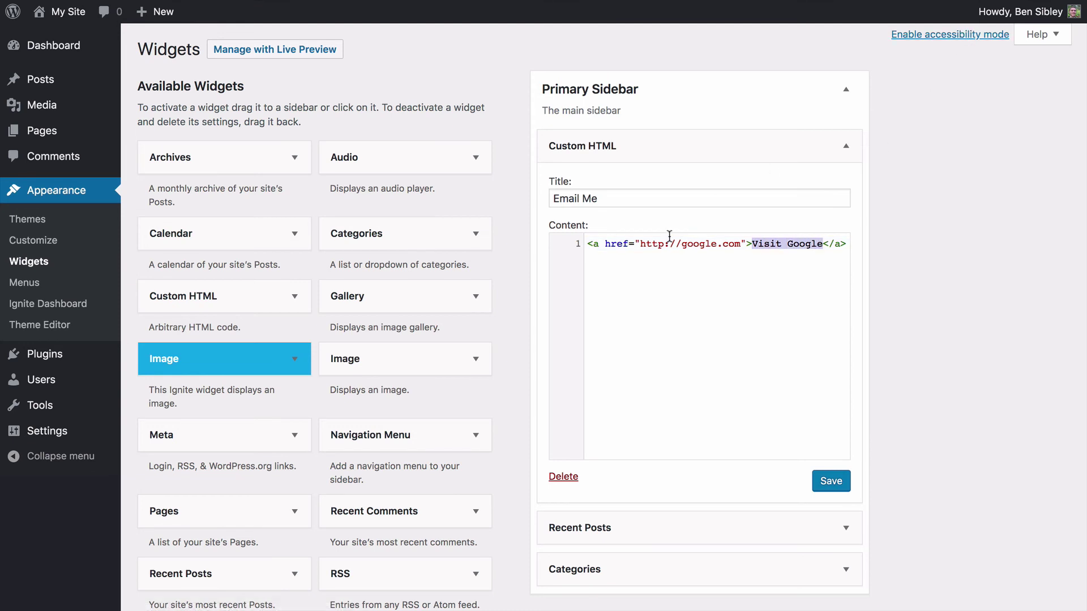
drag(640, 245, 740, 250)
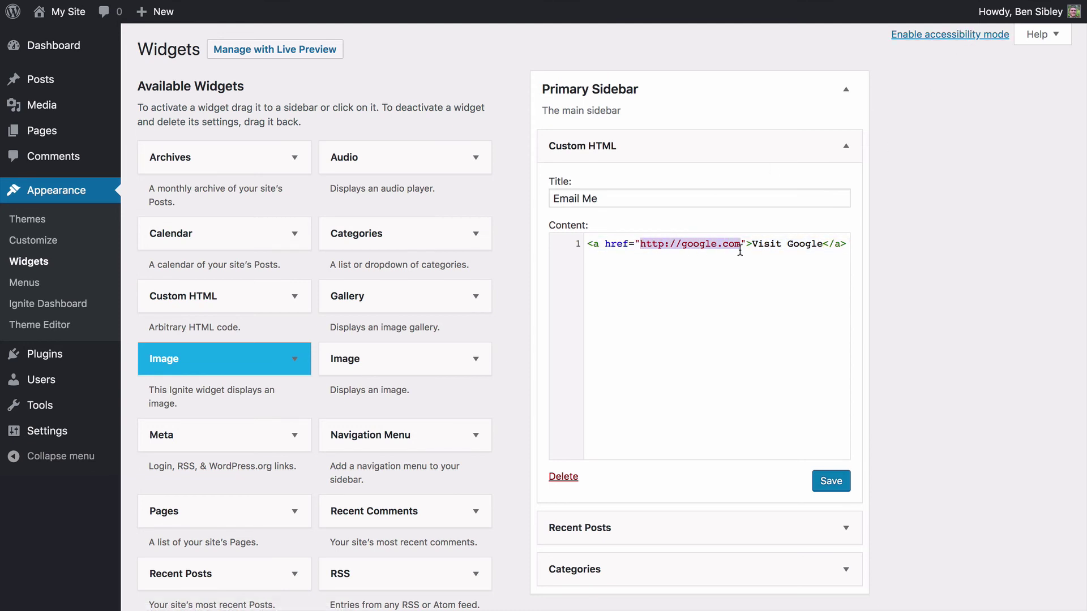
Change the link text from 'Visit Google' to 'Email me now'
double_click(755, 243)
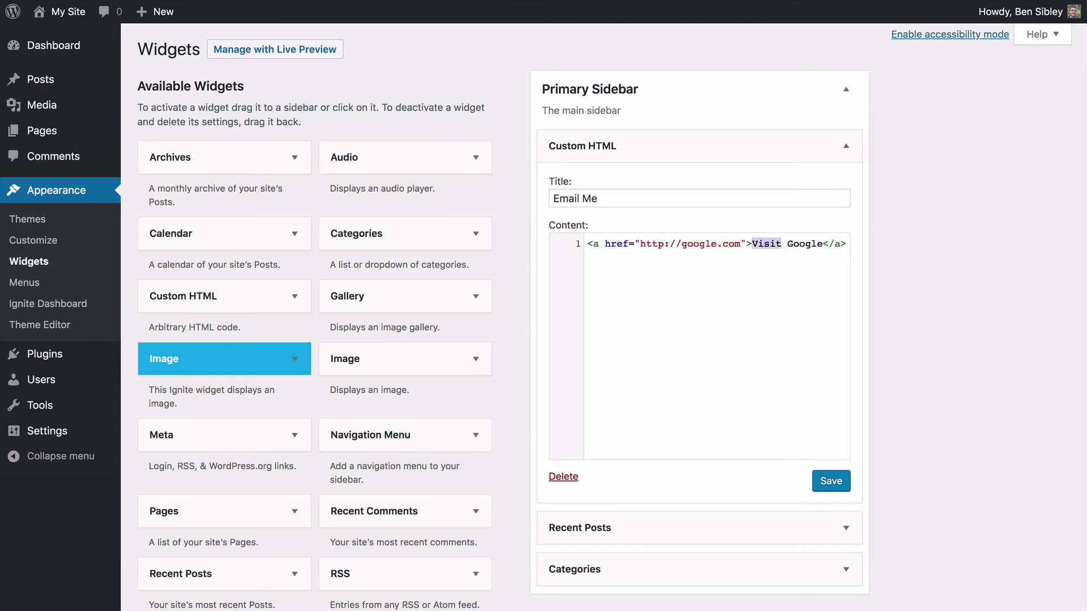
shift+click(822, 243)
key(ctrl+v)
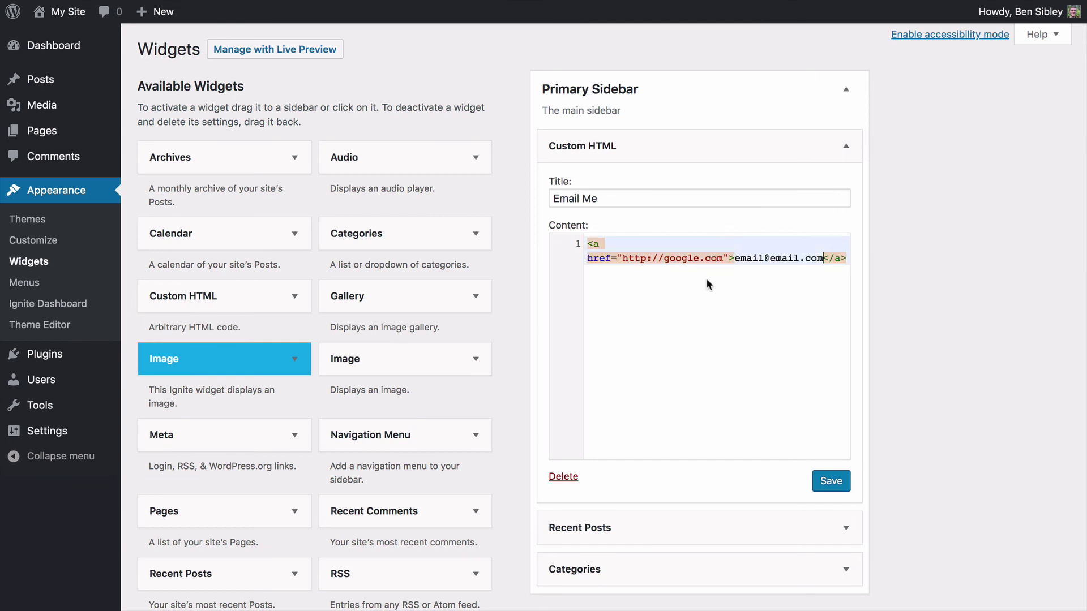
key(alt+shift+Left)
key(alt+shift+Left)
key(alt+shift+Left)
key(alt+shift+Left)
key(alt+shift+Left)
key(ctrl+c)
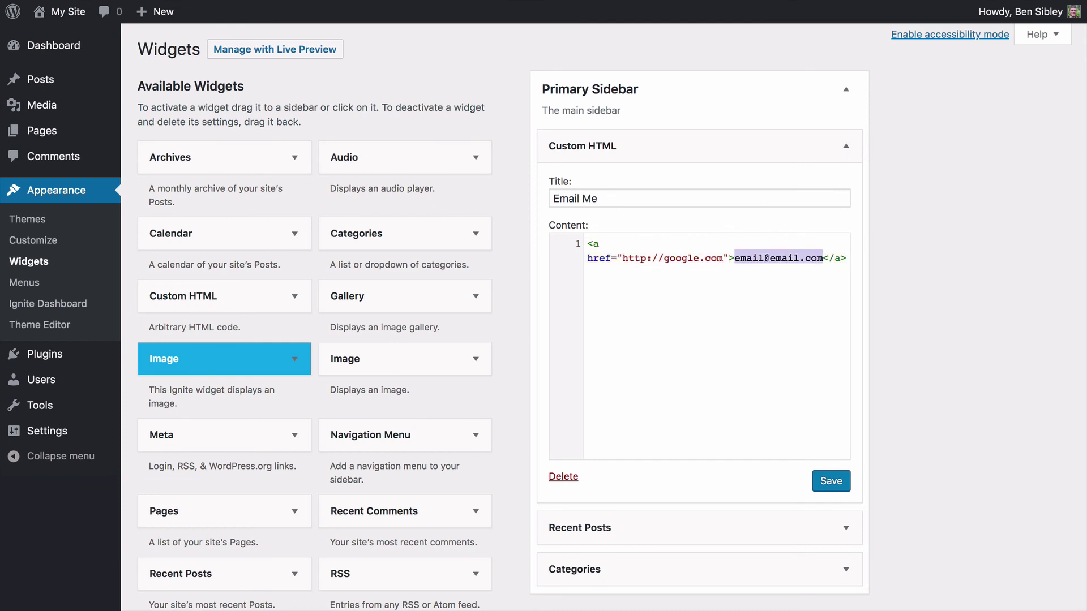
text(Email me now)
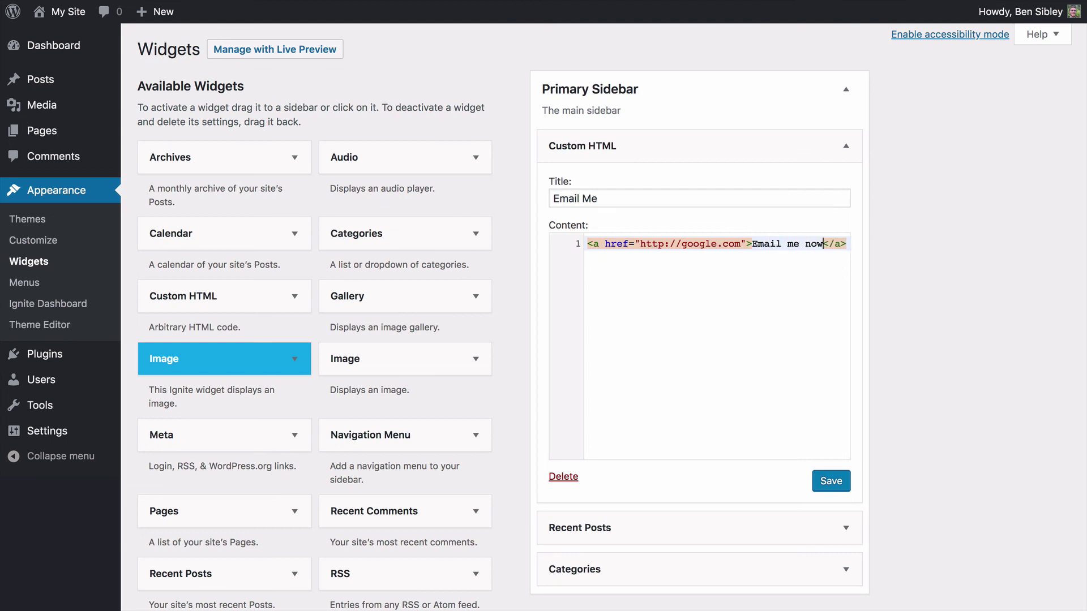
Replace the Google address with 'mailto:' followed by the pasted e-mail address
double_click(651, 245)
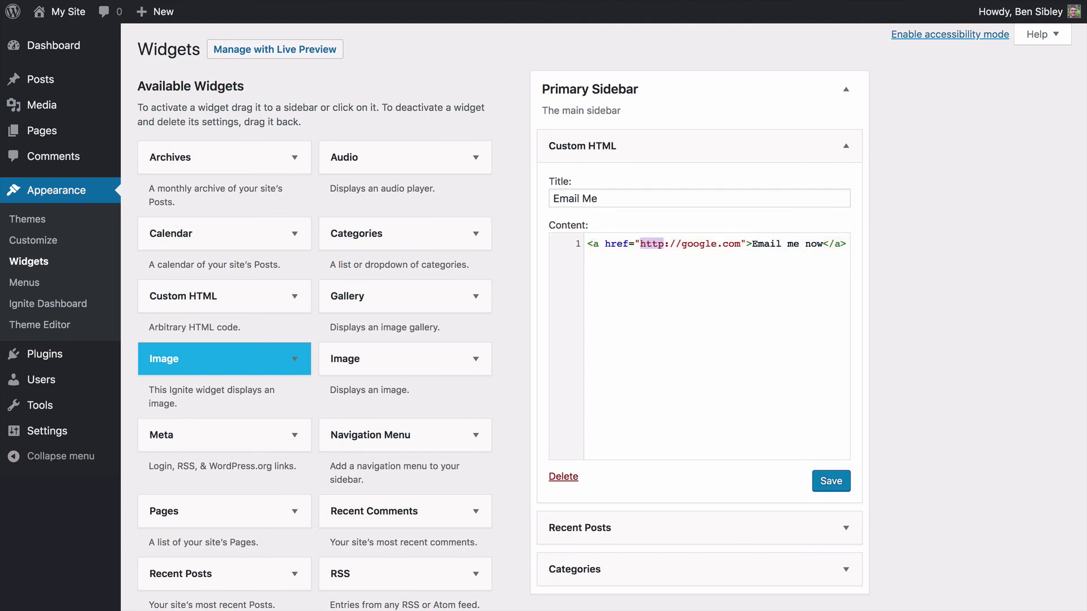
key(alt+shift+Right)
key(alt+shift+Right)
key(alt+shift+Right)
key(alt+shift+Right)
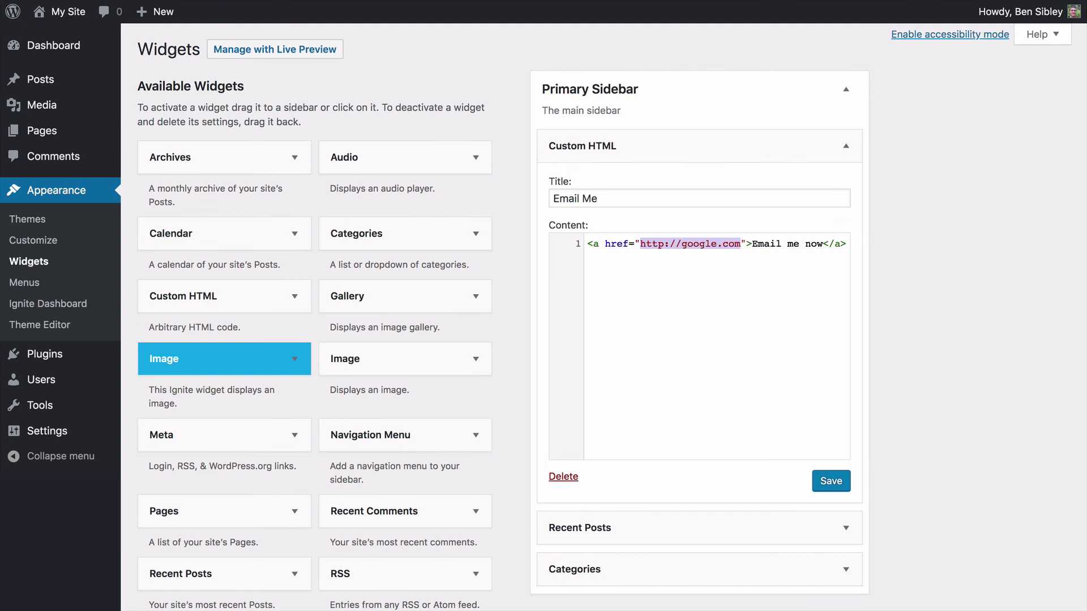
text(mailto:)
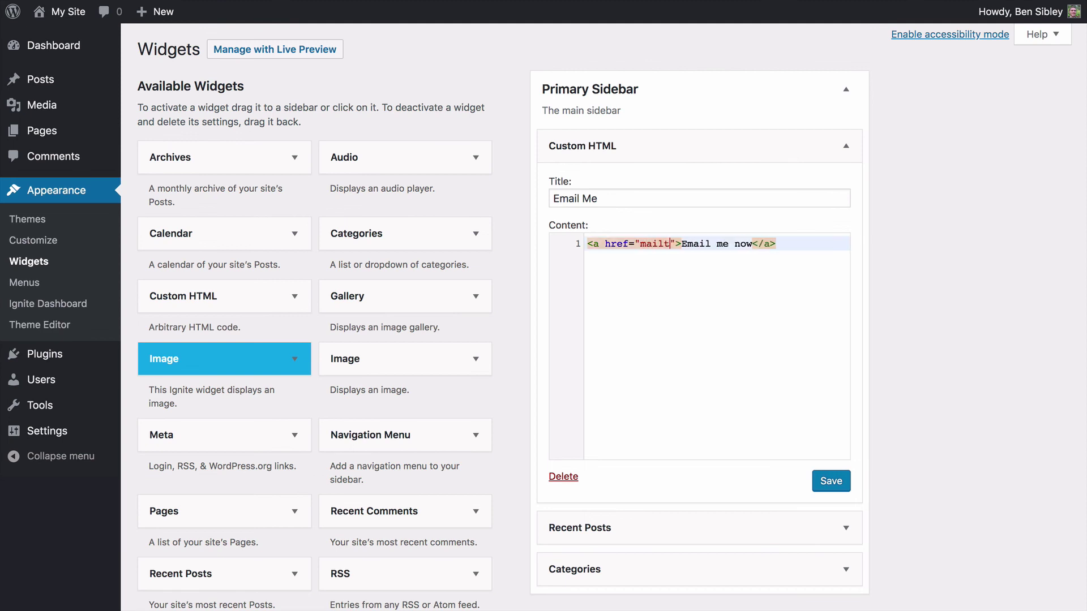
key(ctrl+v)
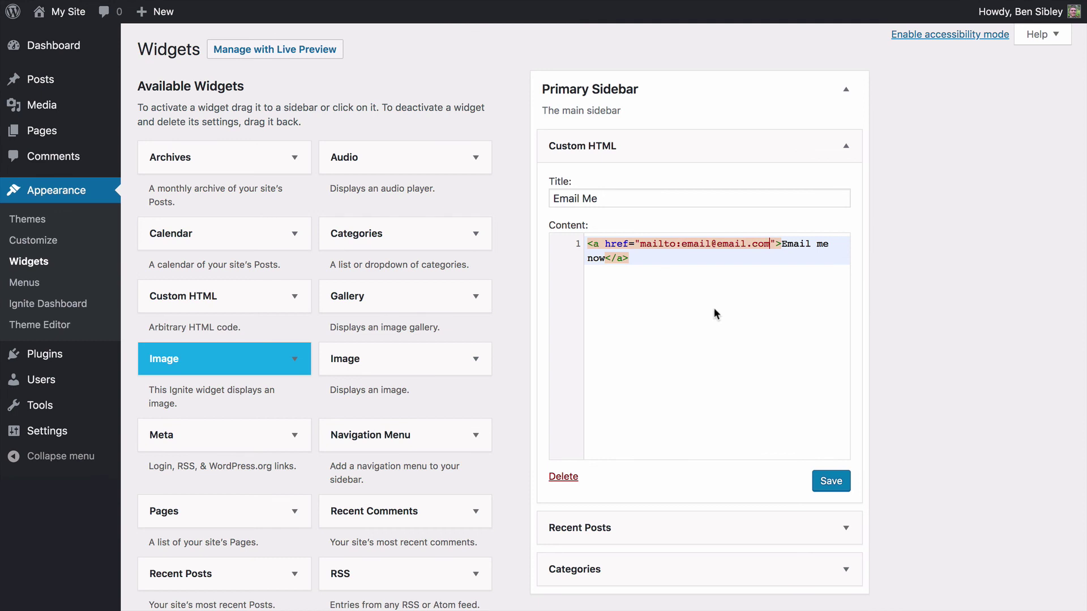
Save the Custom HTML widget and check its Email me now link on the live site
click(828, 490)
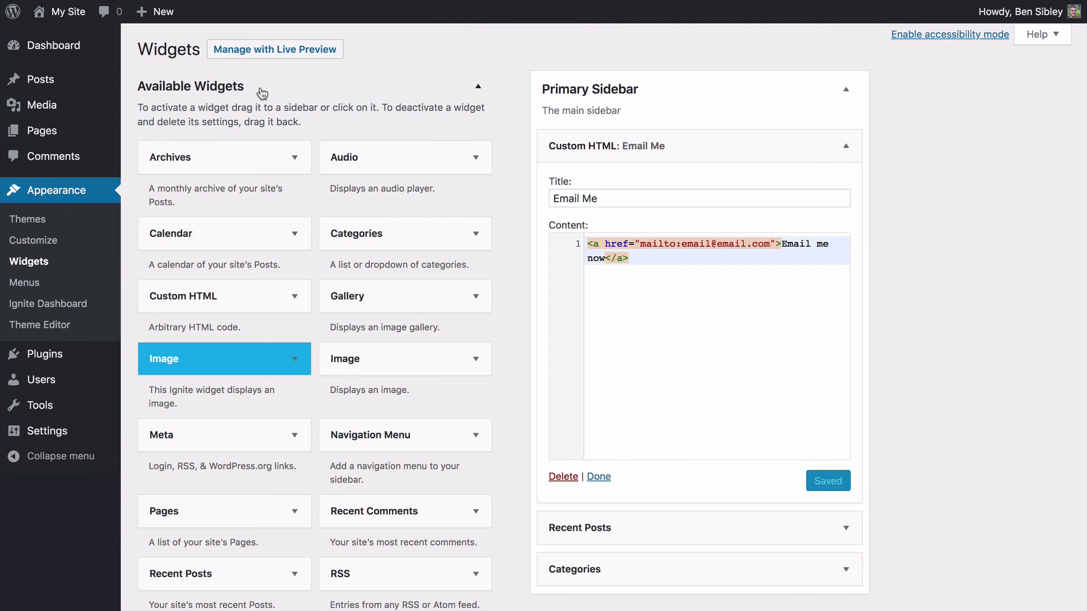
click(69, 40)
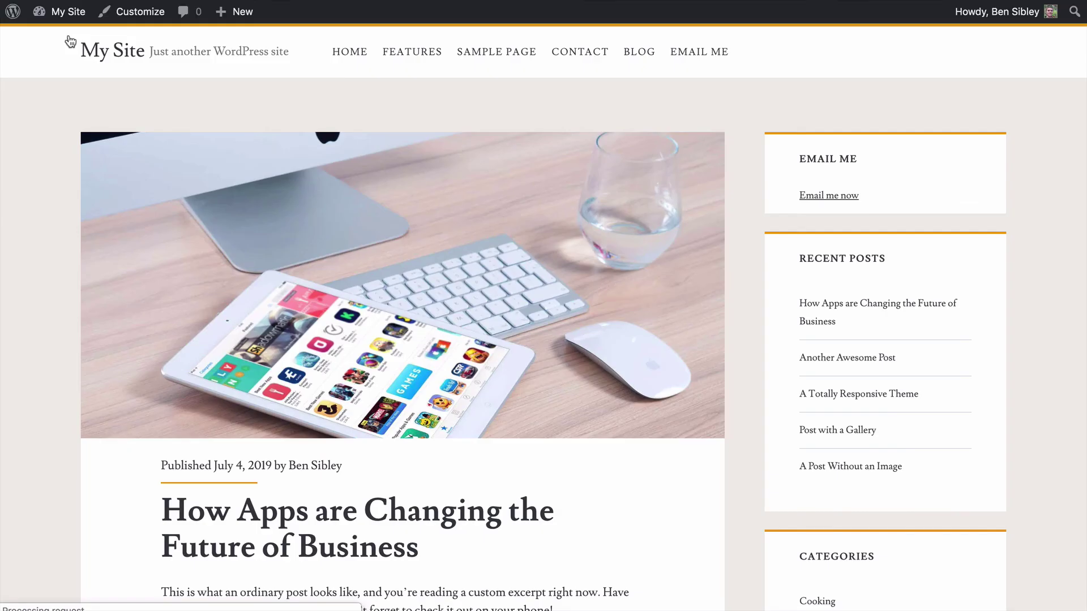
scroll(738, 148, down, 1)
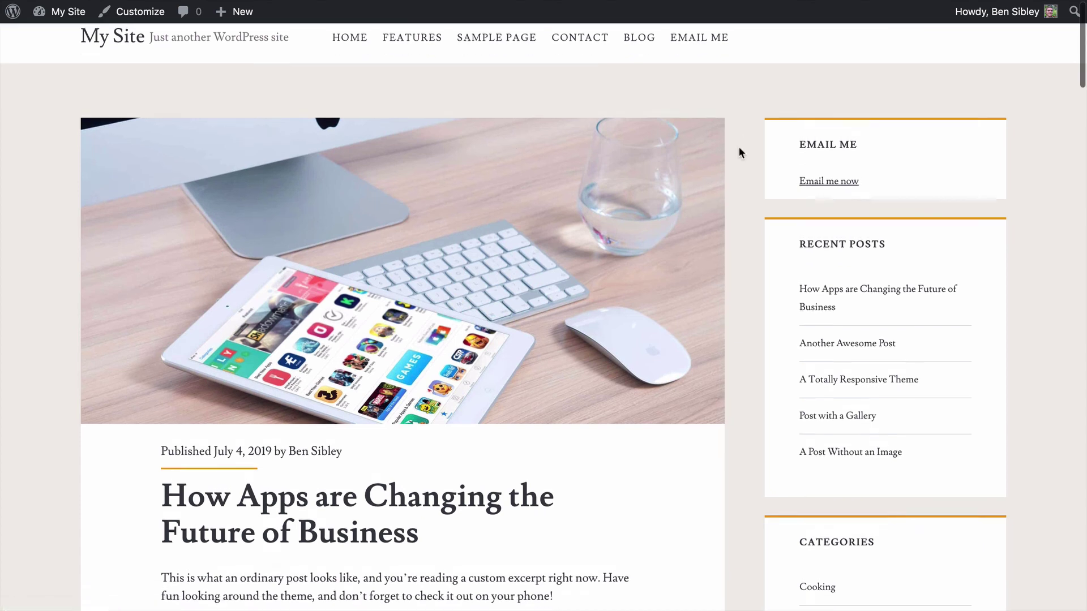
scroll(739, 148, up, 1)
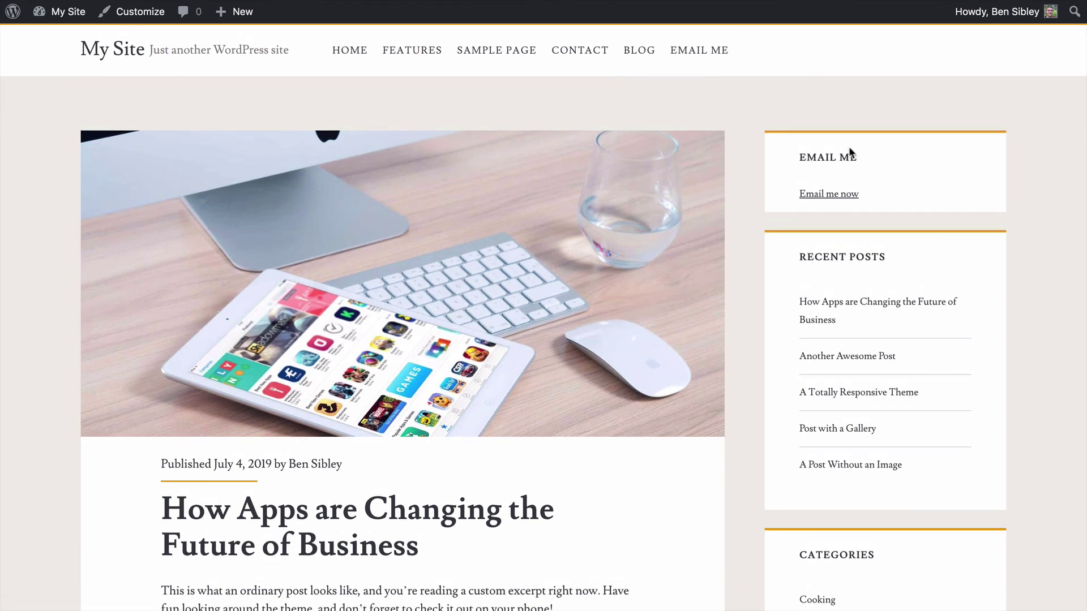